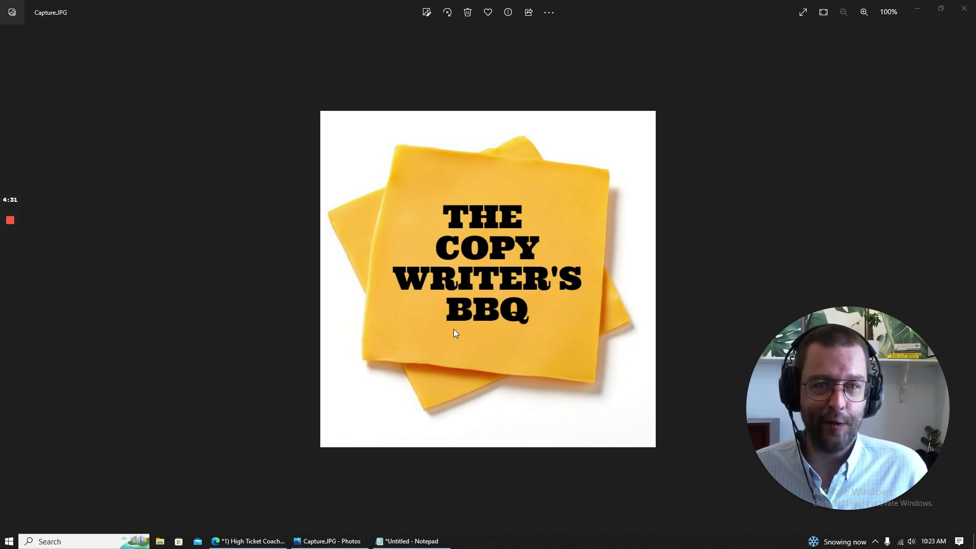
Step: In the coaching course PDF, underline '30-50s', 'Successful', 'escape corporate 9-5' and 'meaningful' in blue ink
{"action": "left_click", "coordinate": [264, 542]}
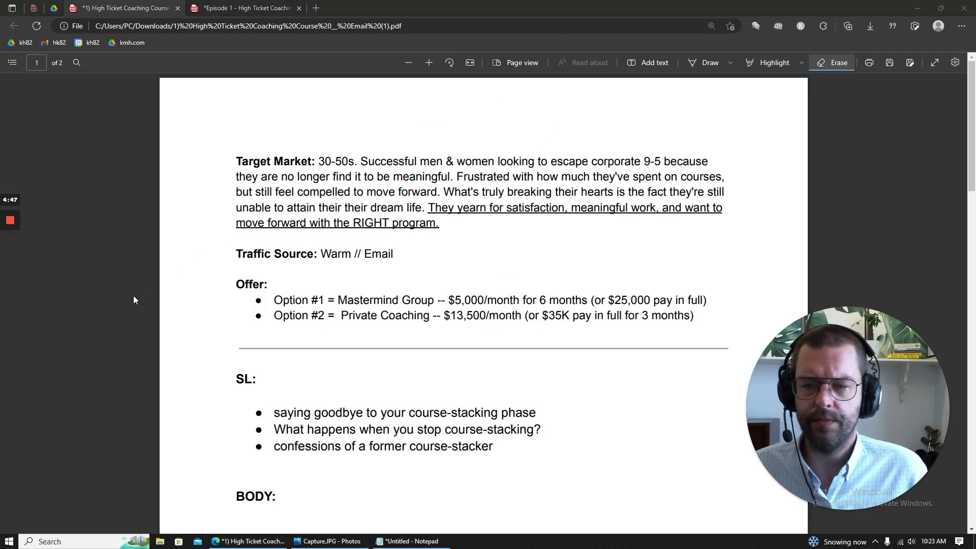
{"action": "left_click", "coordinate": [718, 61]}
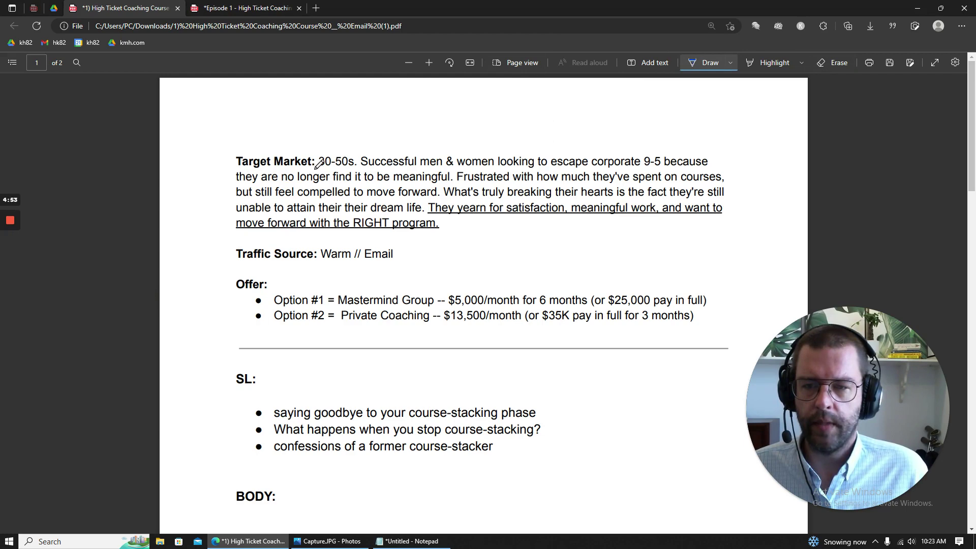
{"action": "left_click_drag", "start_coordinate": [318, 167], "coordinate": [424, 167]}
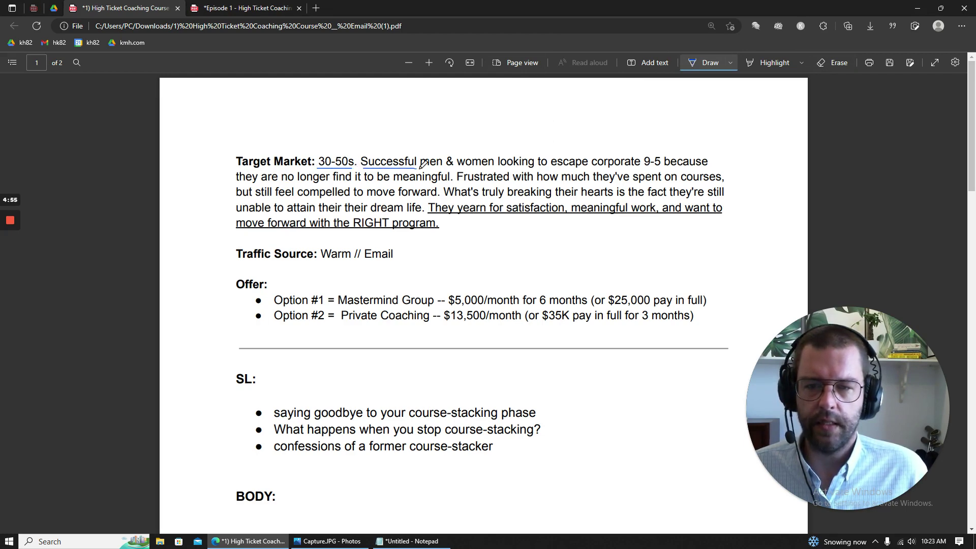
{"action": "left_click_drag", "start_coordinate": [550, 167], "coordinate": [661, 167]}
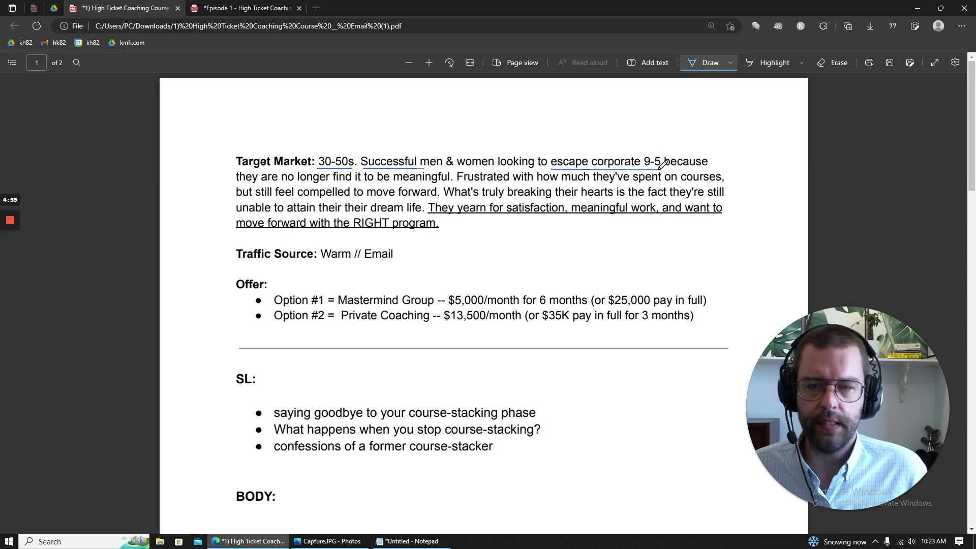
{"action": "left_click_drag", "start_coordinate": [394, 182], "coordinate": [450, 182]}
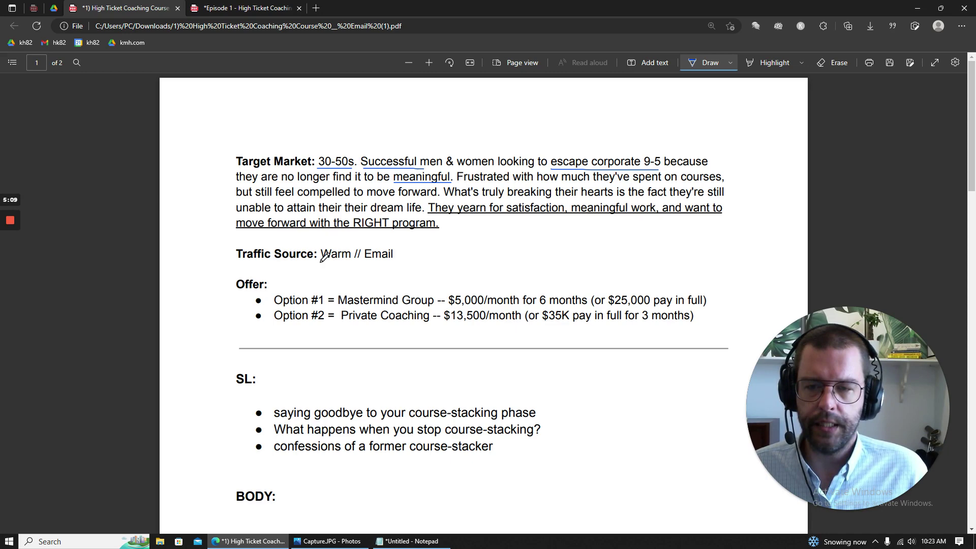
Step: Underline 'Warm' and the '$5,000/month for 6 months' and '$13,500/month' option prices
{"action": "left_click_drag", "start_coordinate": [320, 261], "coordinate": [349, 259]}
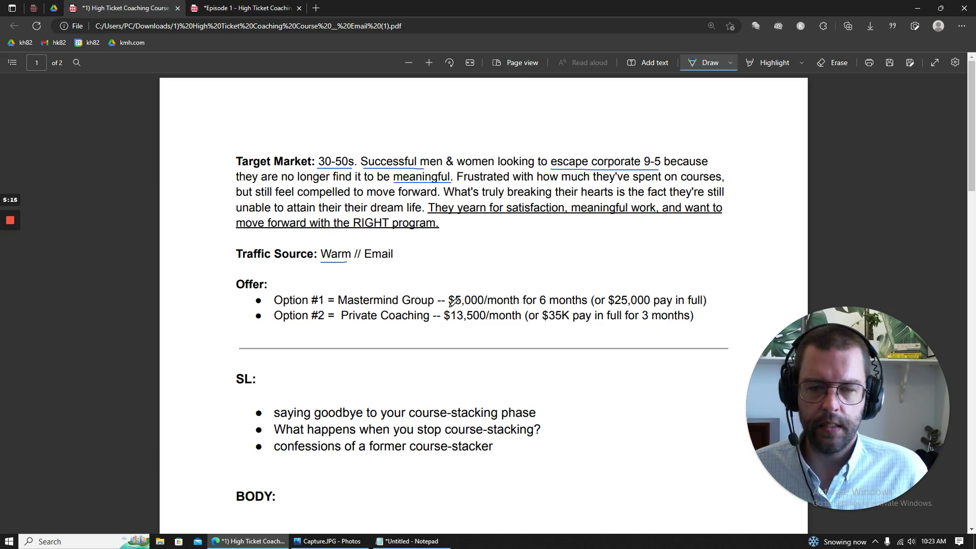
{"action": "left_click_drag", "start_coordinate": [449, 306], "coordinate": [580, 306]}
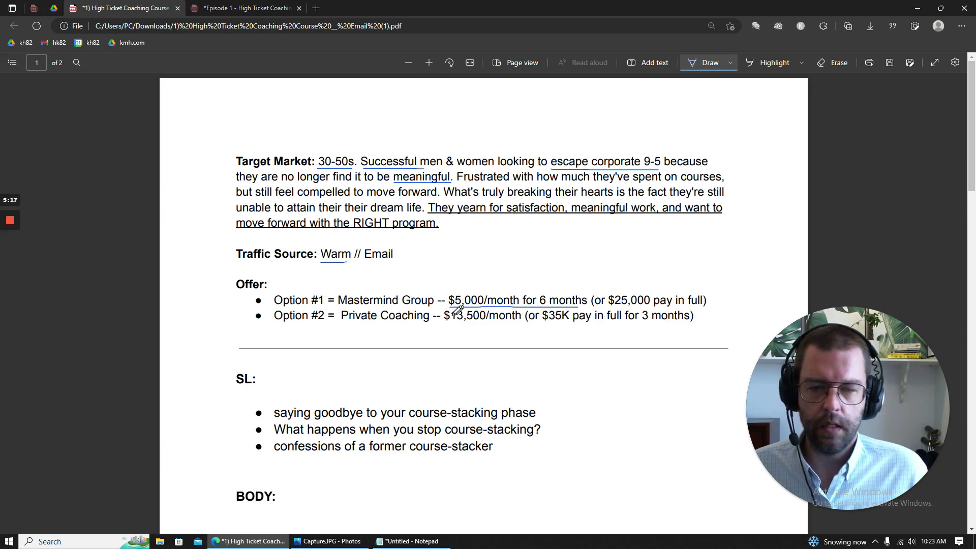
{"action": "left_click_drag", "start_coordinate": [442, 321], "coordinate": [518, 320]}
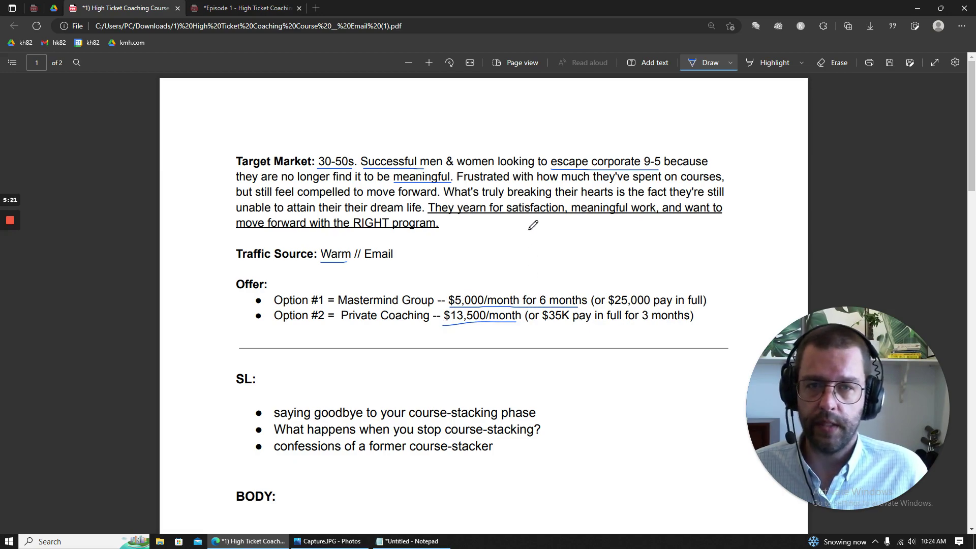
Step: Underline 'course-stacker' in the third subject line
{"action": "scroll", "coordinate": [532, 225], "scroll_direction": "down", "scroll_amount": 5}
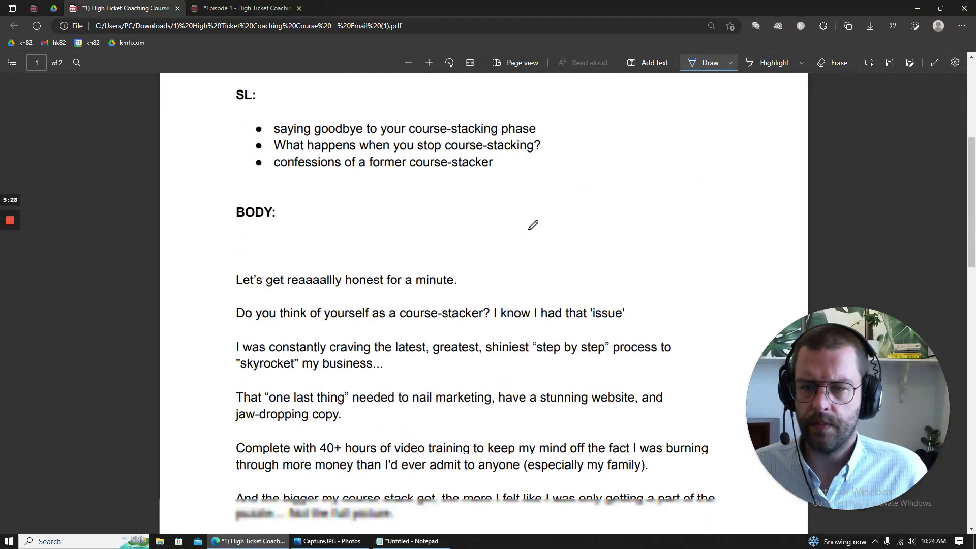
{"action": "scroll", "coordinate": [531, 221], "scroll_direction": "up", "scroll_amount": 1}
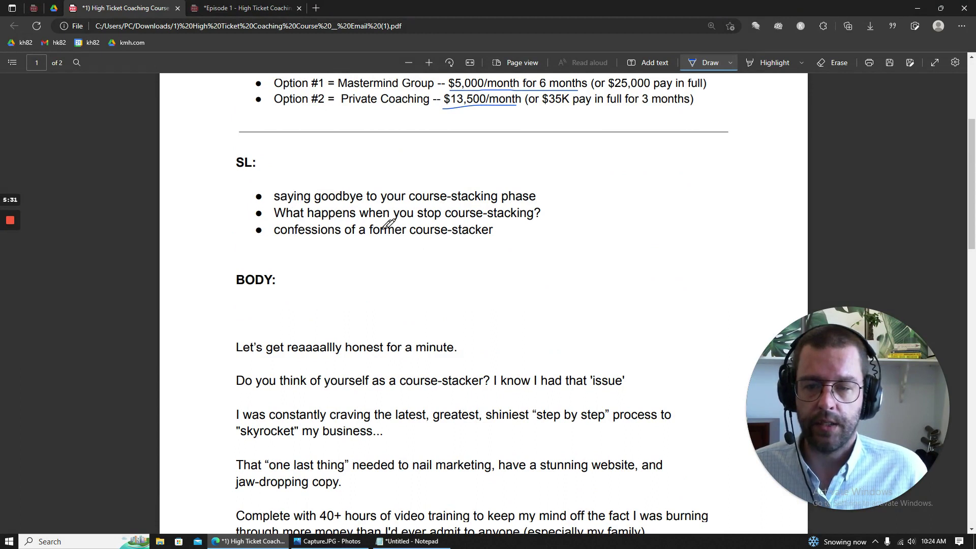
{"action": "left_click_drag", "start_coordinate": [407, 237], "coordinate": [489, 242]}
Step: Add the text note 'Renaming a paint point' beside the subject lines
{"action": "left_click", "coordinate": [646, 63]}
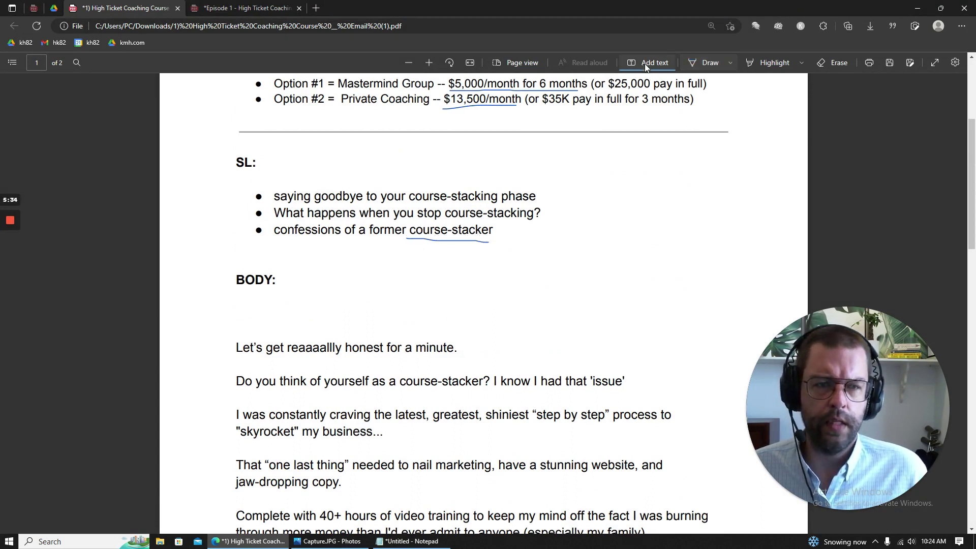
{"action": "left_click", "coordinate": [562, 195]}
{"action": "type", "text": "Re"}
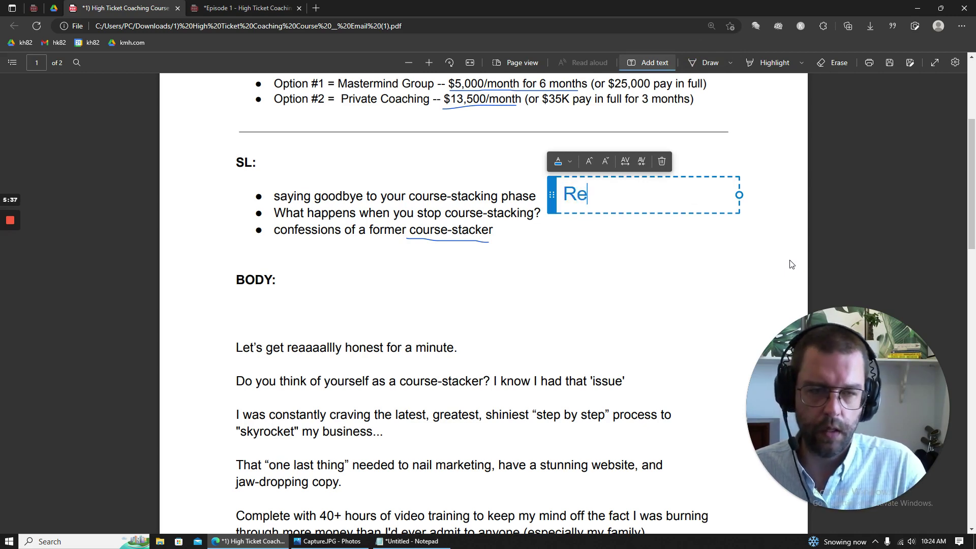
{"action": "type", "text": "naming a p"}
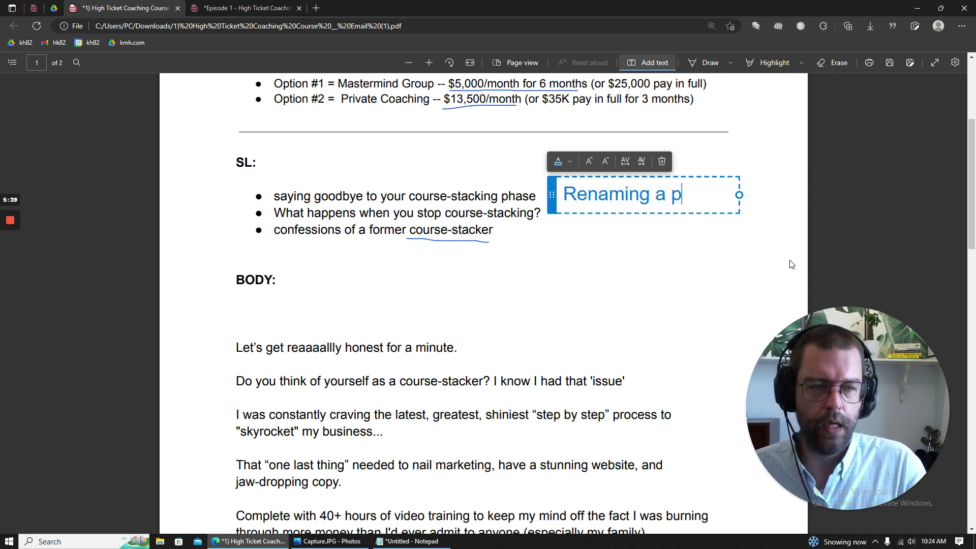
{"action": "type", "text": "aint point"}
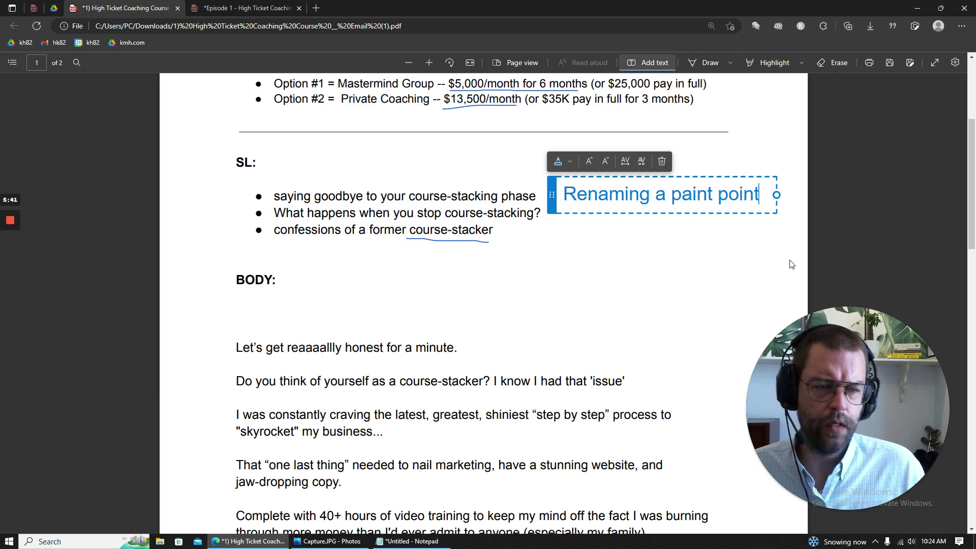
{"action": "left_click", "coordinate": [593, 271]}
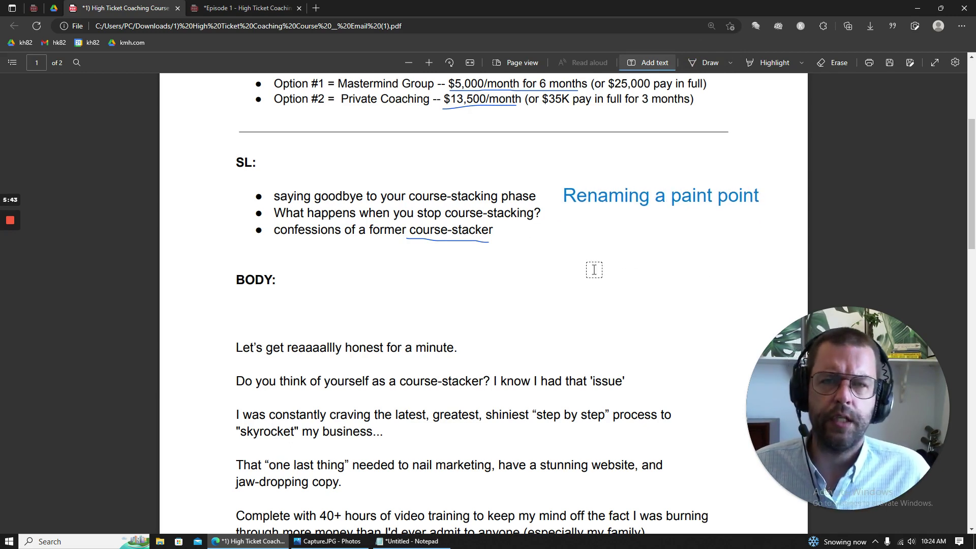
{"action": "left_click", "coordinate": [695, 65]}
Step: Scroll through the course-stacker email body paragraphs until page 2 begins
{"action": "scroll", "coordinate": [209, 225], "scroll_direction": "down", "scroll_amount": 3}
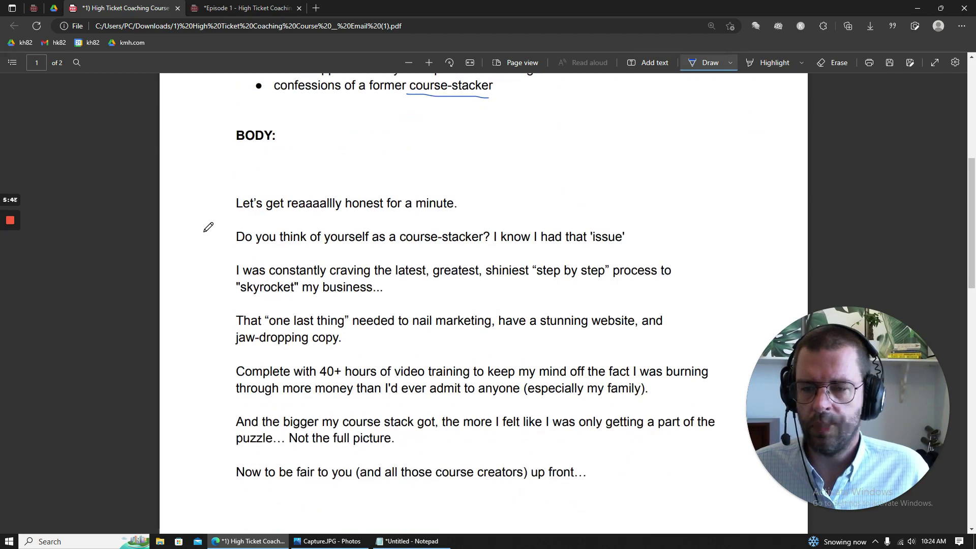
{"action": "scroll", "coordinate": [209, 226], "scroll_direction": "down", "scroll_amount": 2}
{"action": "scroll", "coordinate": [209, 225], "scroll_direction": "up", "scroll_amount": 2}
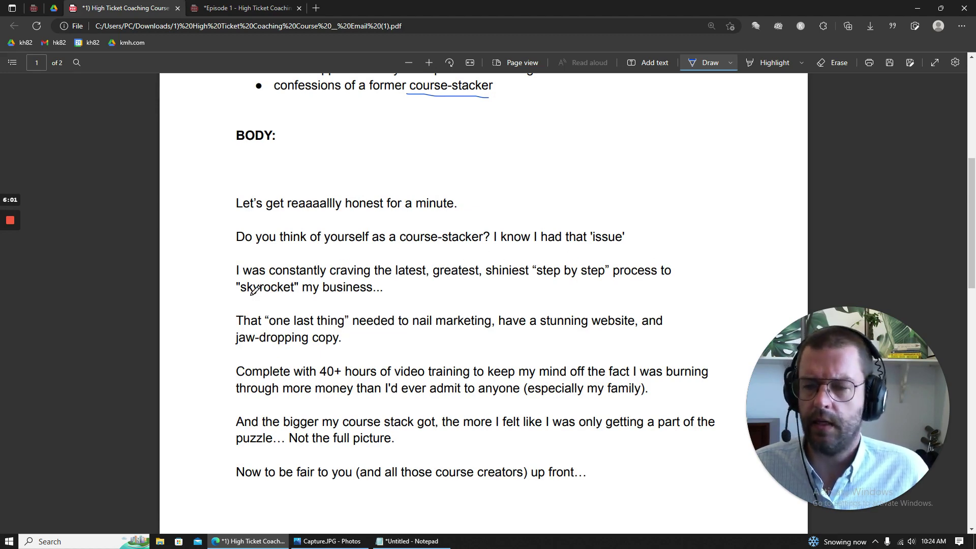
{"action": "scroll", "coordinate": [227, 281], "scroll_direction": "down", "scroll_amount": 3}
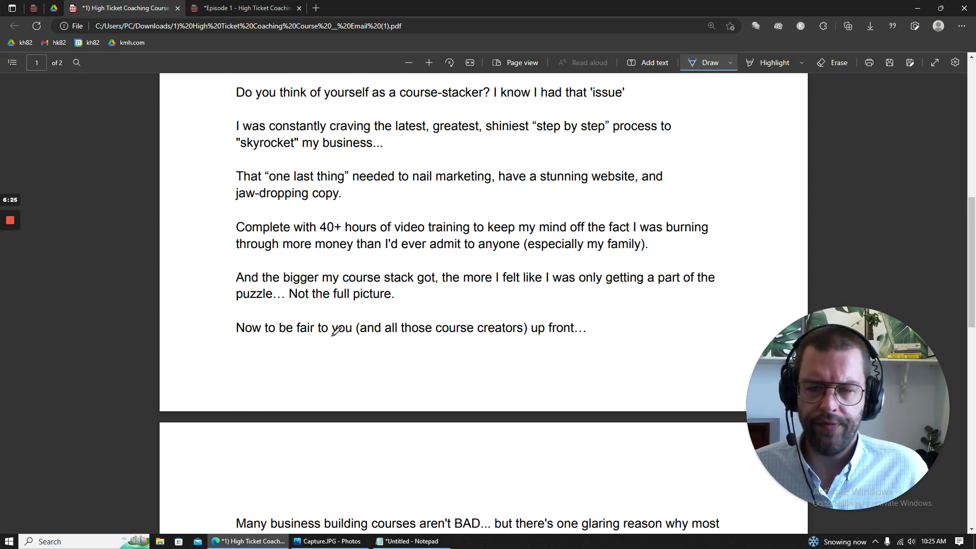
Step: Erase the stray blue arrow, circle and small caret marks from page 2
{"action": "scroll", "coordinate": [526, 348], "scroll_direction": "down", "scroll_amount": 3}
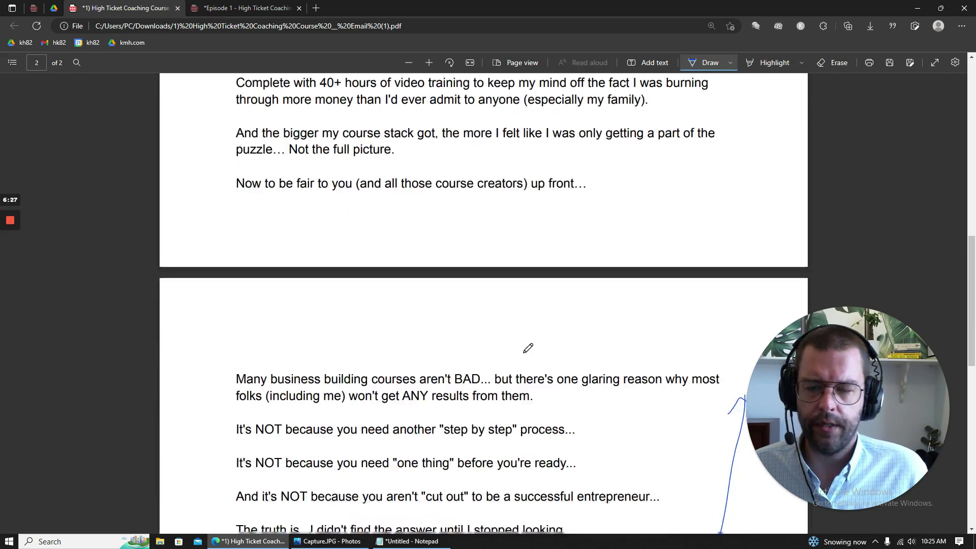
{"action": "scroll", "coordinate": [528, 348], "scroll_direction": "down", "scroll_amount": 3}
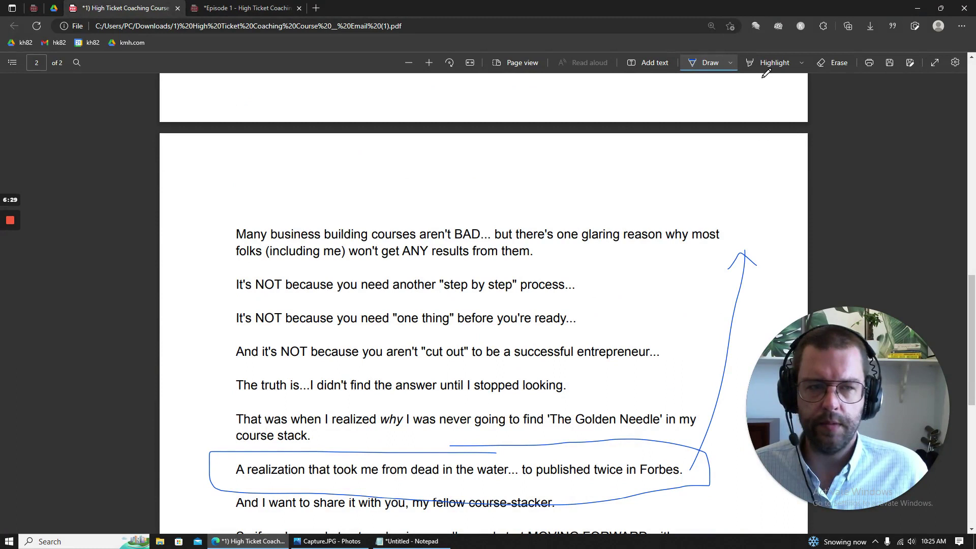
{"action": "left_click", "coordinate": [831, 63]}
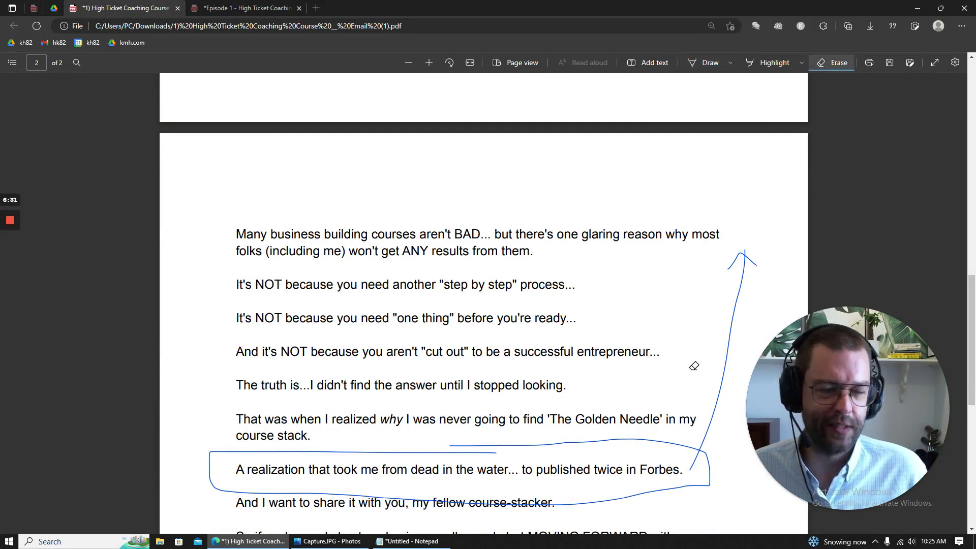
{"action": "mouse_move", "coordinate": [694, 366]}
{"action": "left_mouse_down"}
{"action": "mouse_move", "coordinate": [721, 435]}
{"action": "mouse_move", "coordinate": [647, 496]}
{"action": "left_mouse_up"}
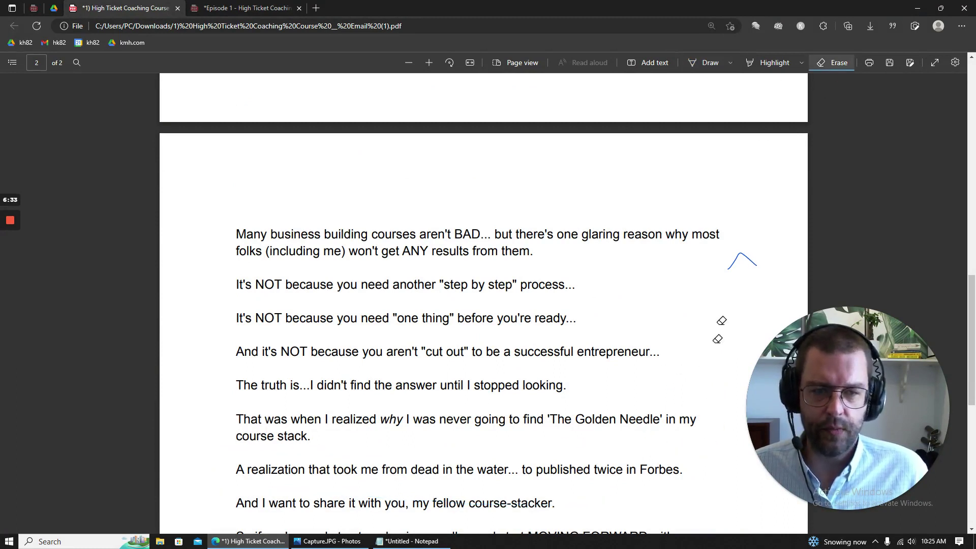
{"action": "left_click", "coordinate": [742, 259]}
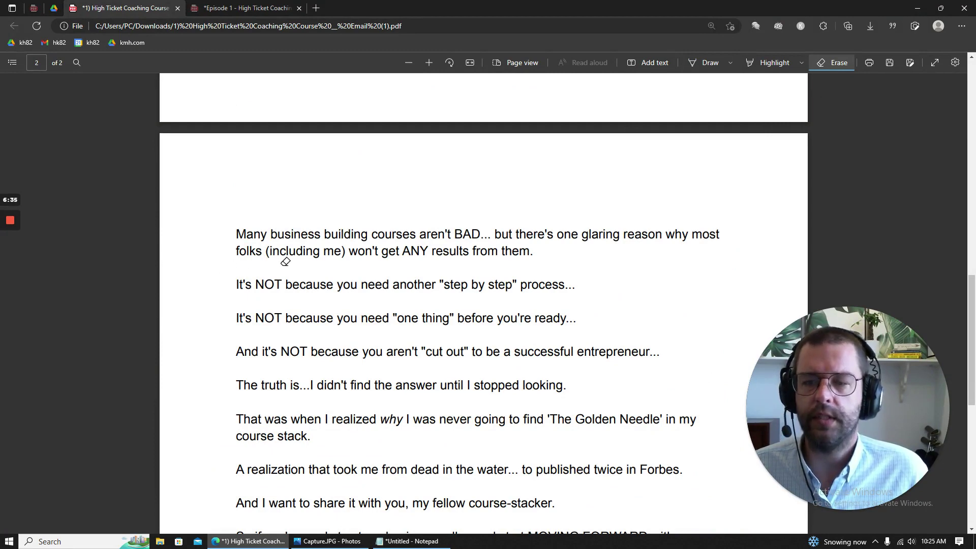
{"action": "left_click", "coordinate": [711, 63]}
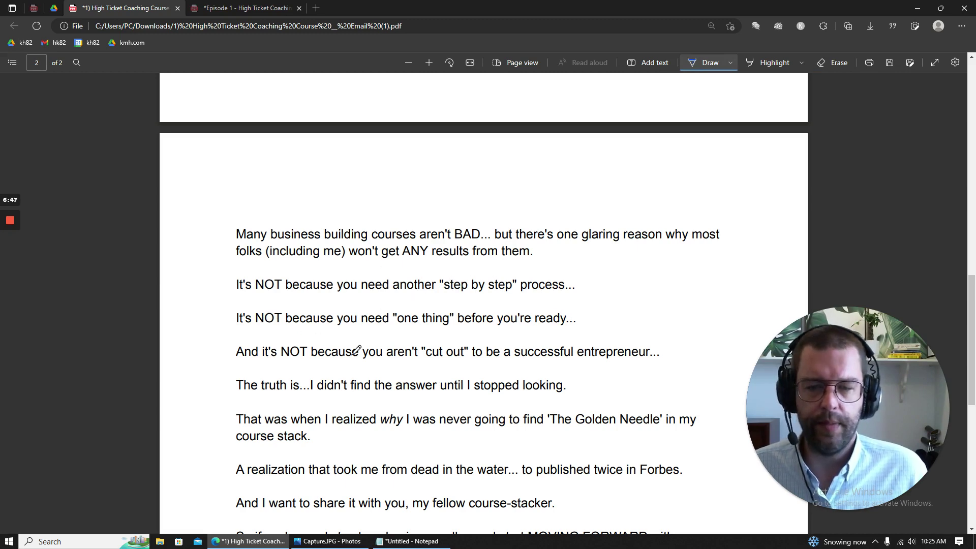
Step: Underline 'The Golden Needle', handwrite '259 w.' in the right margin, then switch to the Episode 1 PDF
{"action": "scroll", "coordinate": [535, 350], "scroll_direction": "down", "scroll_amount": 3}
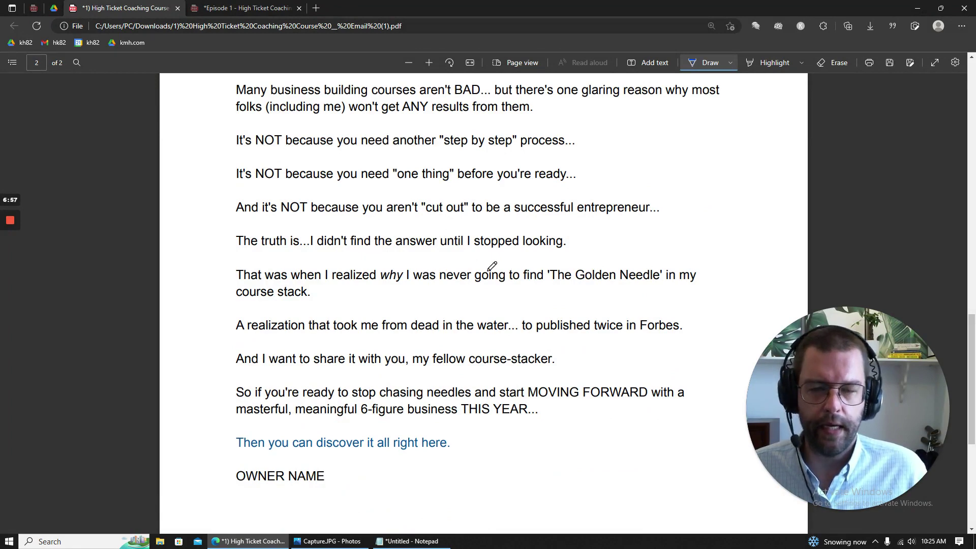
{"action": "left_click_drag", "start_coordinate": [555, 285], "coordinate": [644, 284]}
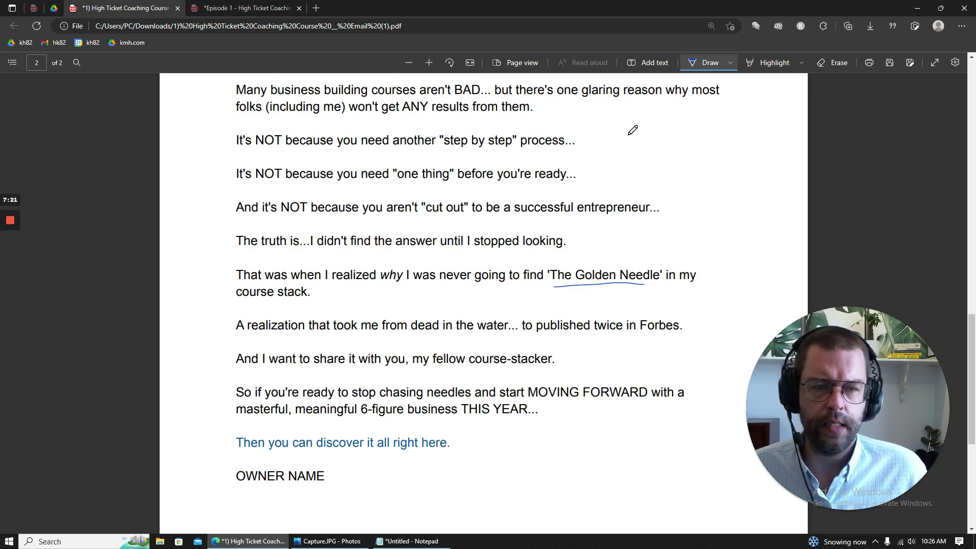
{"action": "left_click_drag", "start_coordinate": [629, 133], "coordinate": [666, 157]}
{"action": "left_click_drag", "start_coordinate": [697, 121], "coordinate": [681, 152]}
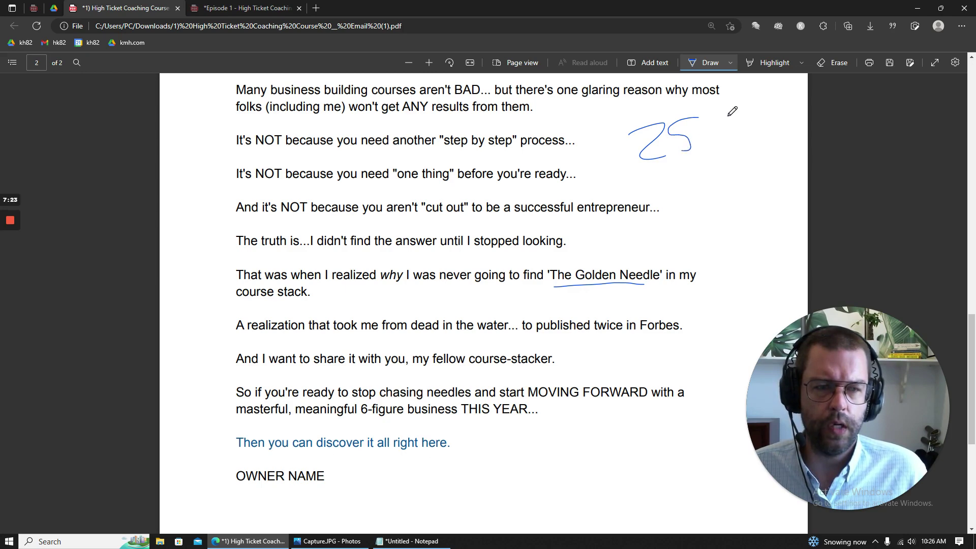
{"action": "mouse_move", "coordinate": [728, 117]}
{"action": "left_mouse_down"}
{"action": "mouse_move", "coordinate": [721, 159]}
{"action": "mouse_move", "coordinate": [758, 152]}
{"action": "mouse_move", "coordinate": [770, 133]}
{"action": "left_mouse_up"}
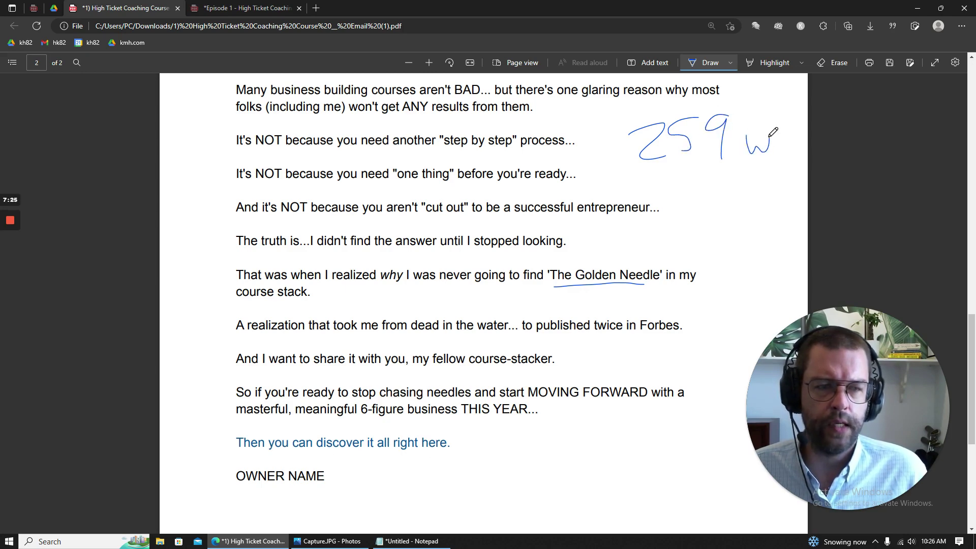
{"action": "left_click", "coordinate": [780, 150]}
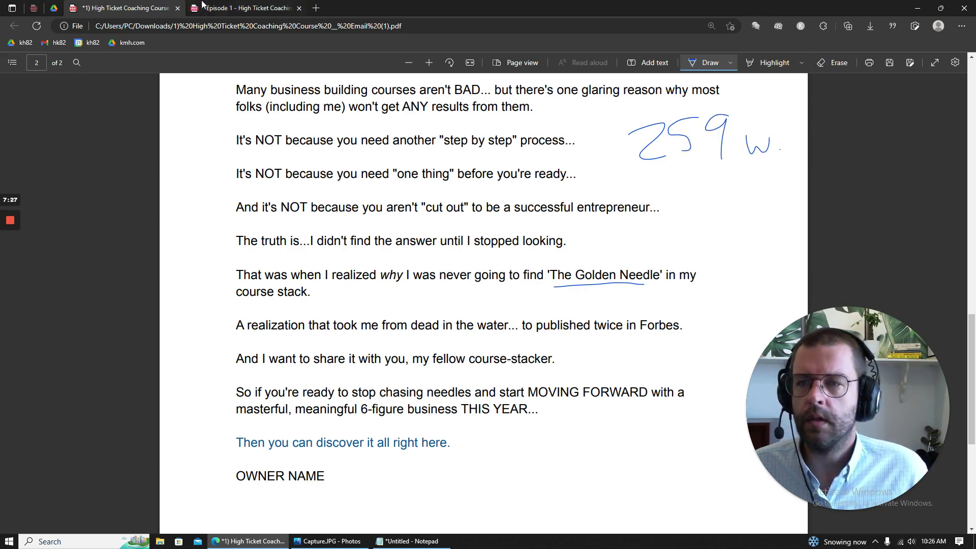
{"action": "left_click", "coordinate": [219, 6]}
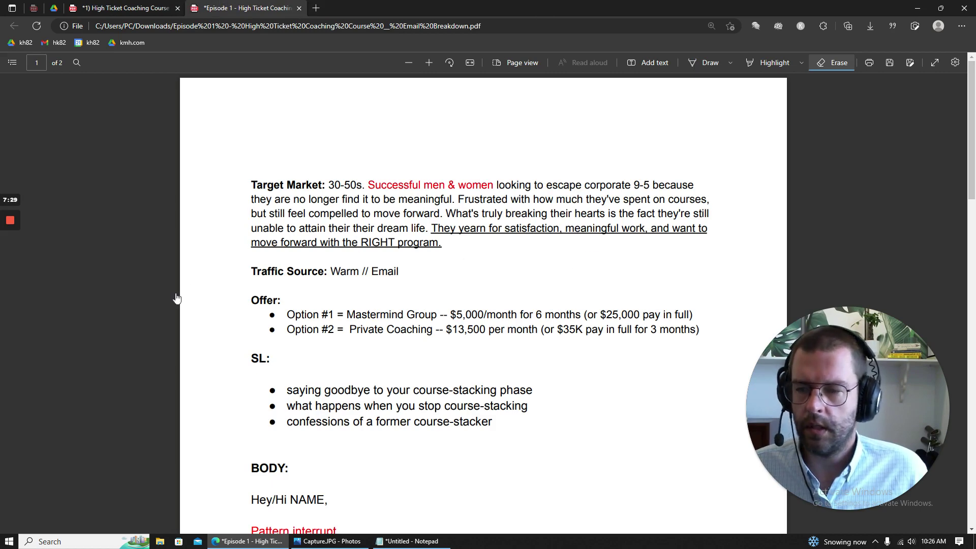
{"action": "scroll", "coordinate": [475, 336], "scroll_direction": "down", "scroll_amount": 4}
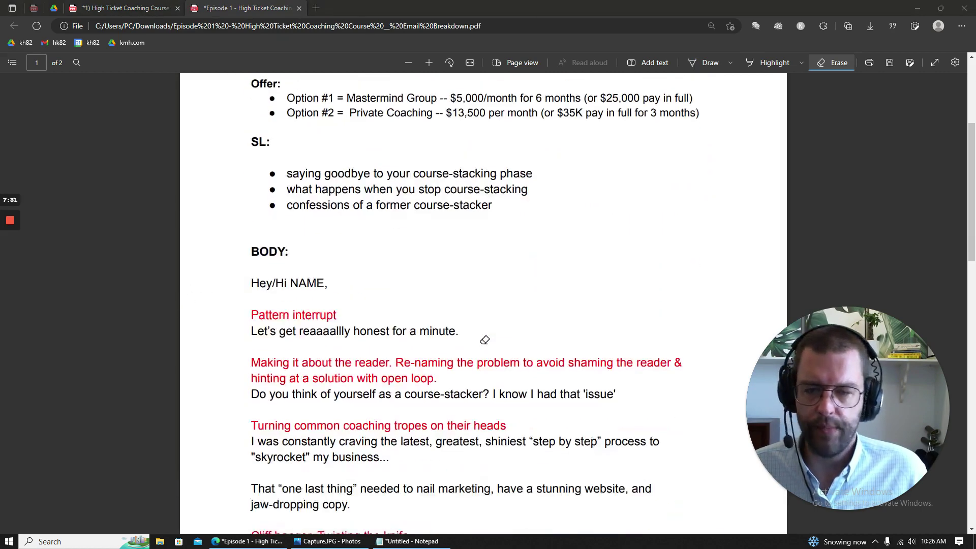
Step: Strike through 'Hey/Hi NAME,' twice and underline 'course-stacker' in the opening question
{"action": "scroll", "coordinate": [484, 340], "scroll_direction": "down", "scroll_amount": 3}
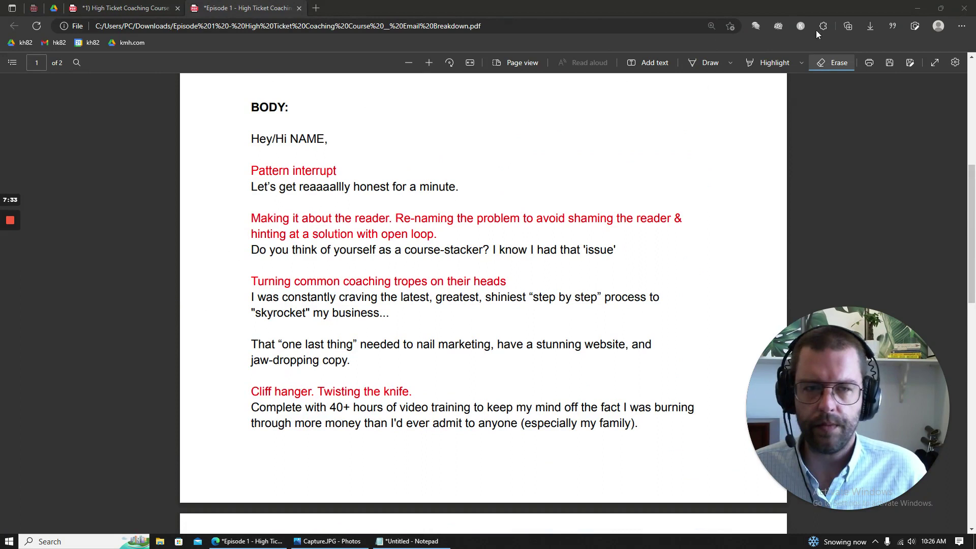
{"action": "left_click", "coordinate": [704, 63]}
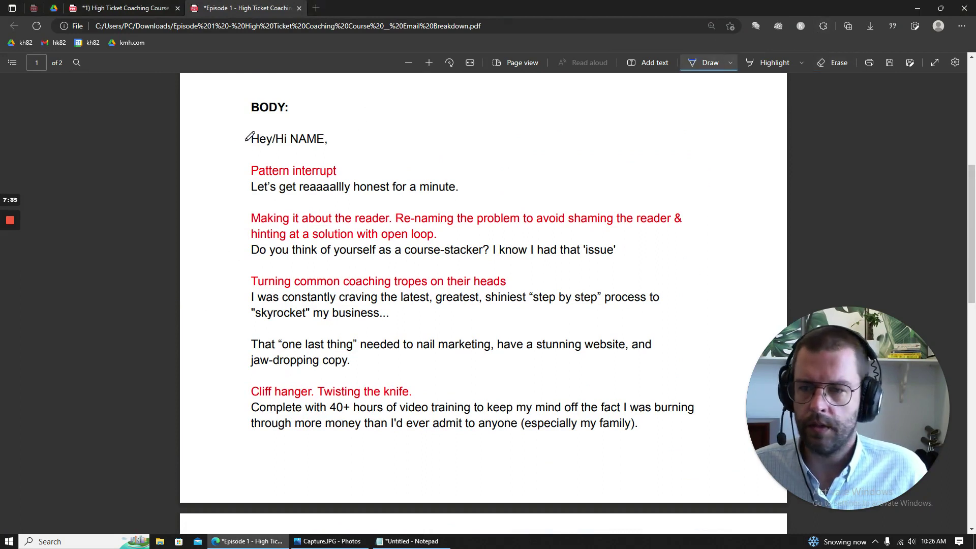
{"action": "left_click_drag", "start_coordinate": [245, 140], "coordinate": [333, 142]}
{"action": "left_click_drag", "start_coordinate": [251, 137], "coordinate": [333, 137]}
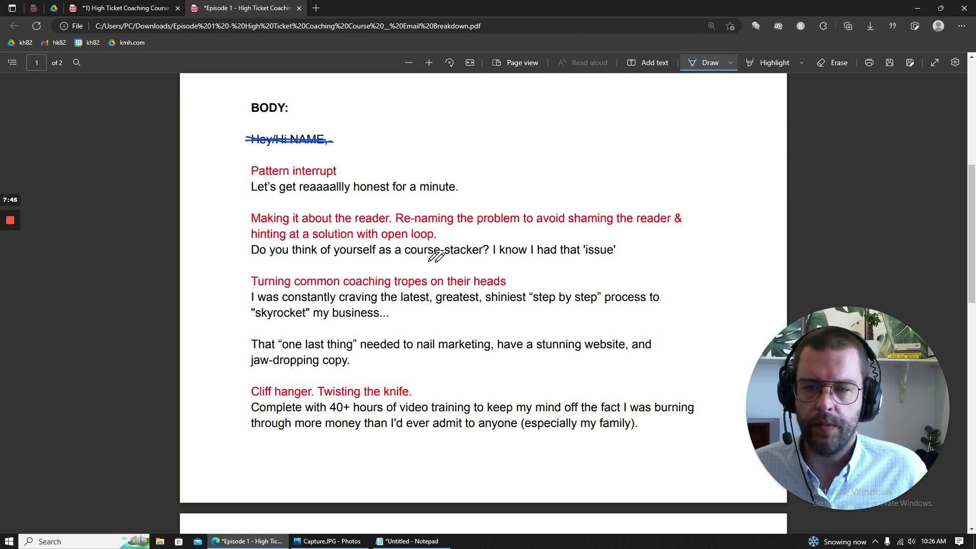
{"action": "left_click_drag", "start_coordinate": [403, 256], "coordinate": [484, 257]}
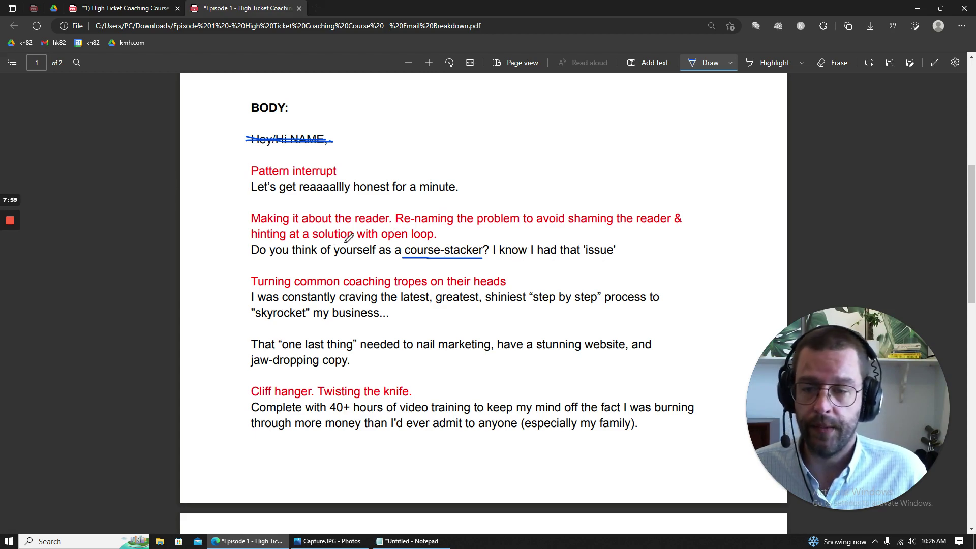
{"action": "scroll", "coordinate": [229, 237], "scroll_direction": "down", "scroll_amount": 3}
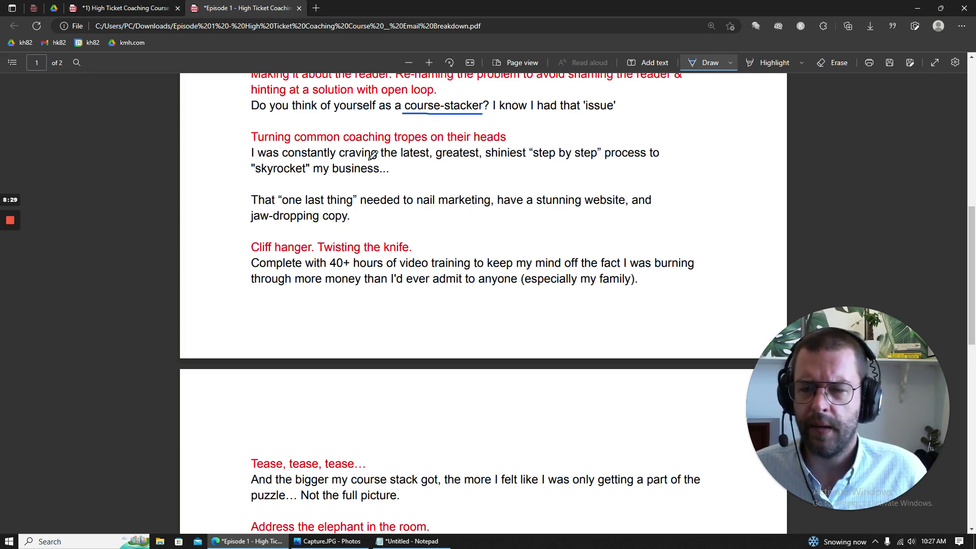
Step: Underline 'step by step', 'skyrocket' and 'one last thing' in blue ink
{"action": "scroll", "coordinate": [227, 217], "scroll_direction": "down", "scroll_amount": 2}
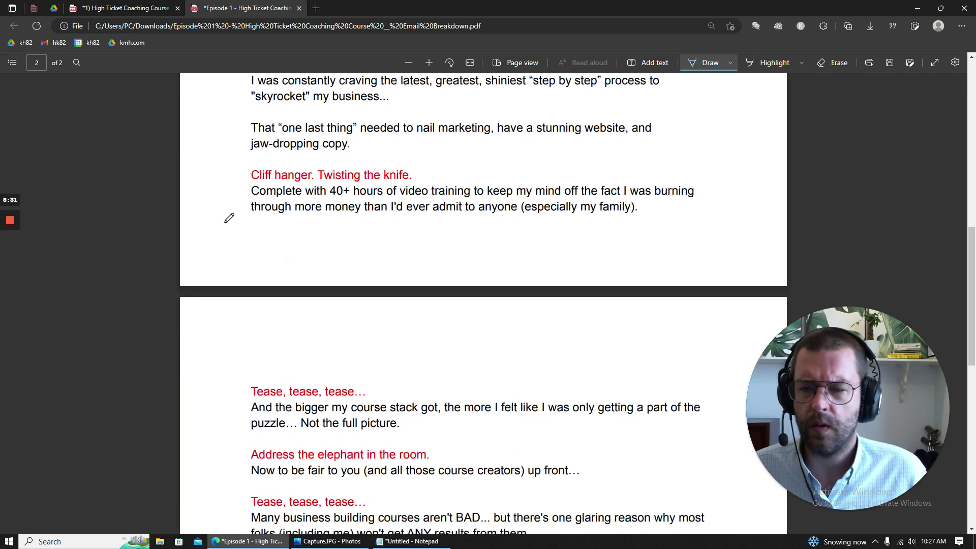
{"action": "scroll", "coordinate": [227, 218], "scroll_direction": "up", "scroll_amount": 2}
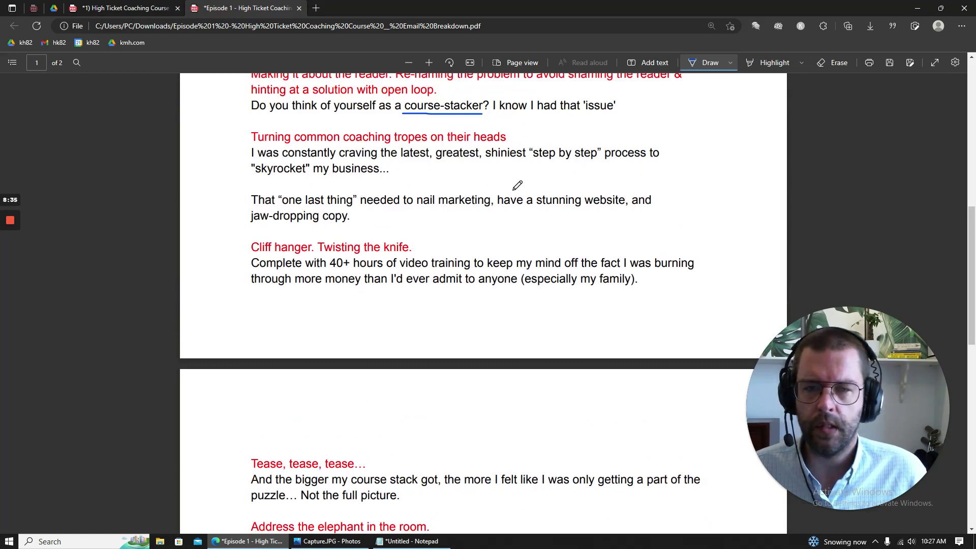
{"action": "left_click_drag", "start_coordinate": [531, 161], "coordinate": [594, 163]}
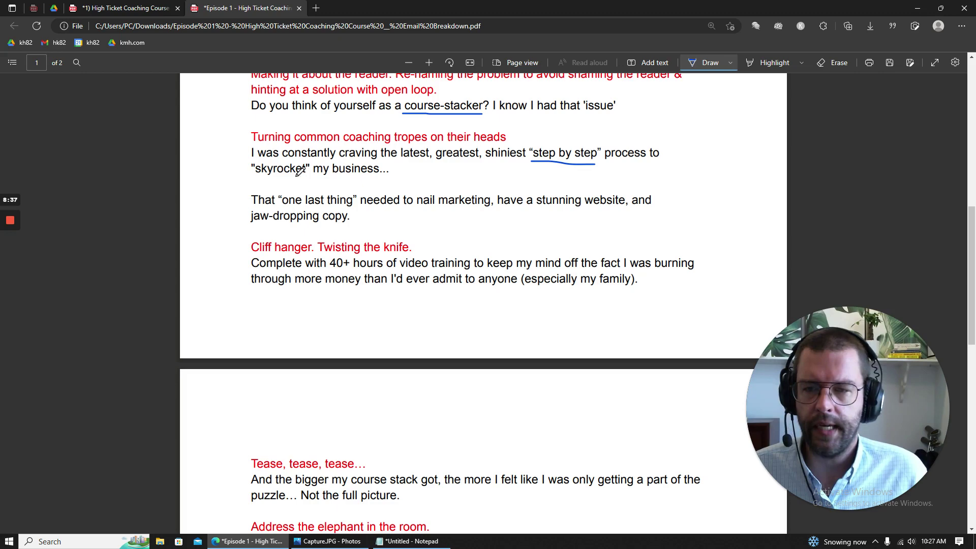
{"action": "left_click_drag", "start_coordinate": [247, 179], "coordinate": [310, 175]}
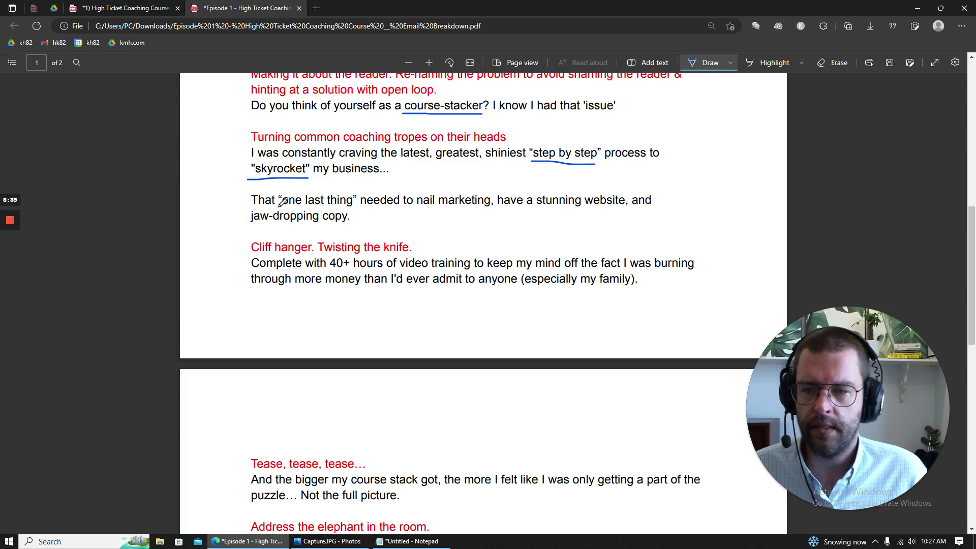
{"action": "left_click_drag", "start_coordinate": [279, 207], "coordinate": [350, 208]}
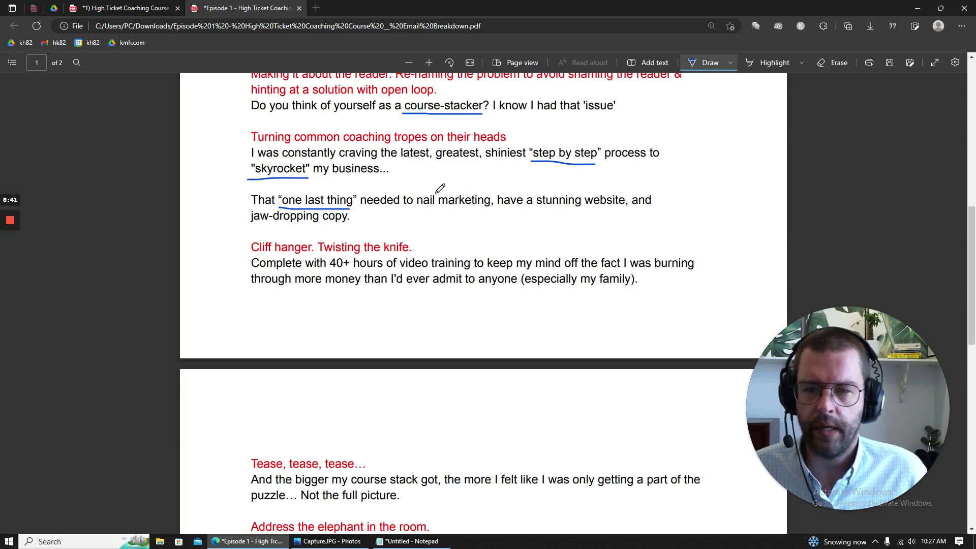
Step: Draw checkmarks by 'marketing', 'stunning' and 'jaw-dropping'
{"action": "left_click_drag", "start_coordinate": [442, 189], "coordinate": [466, 174]}
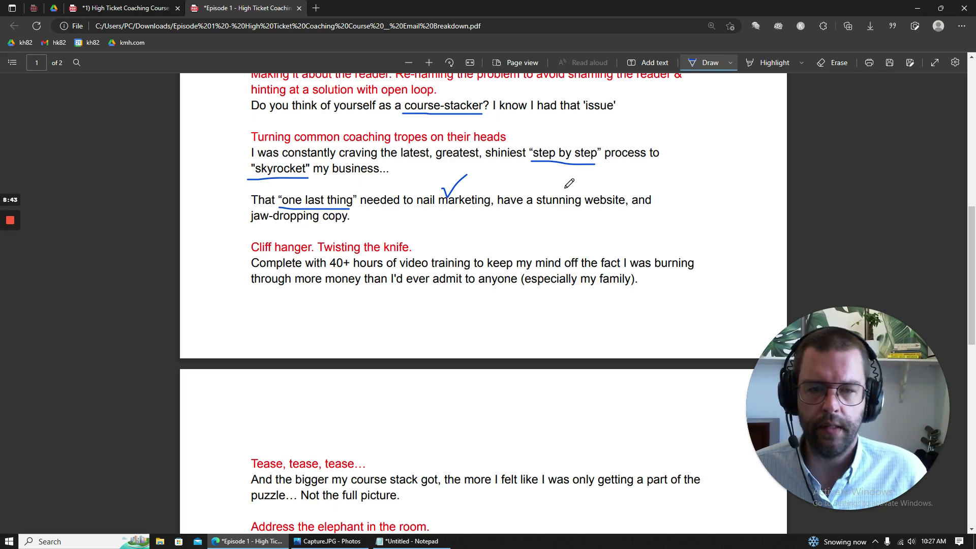
{"action": "mouse_move", "coordinate": [565, 186]}
{"action": "left_mouse_down"}
{"action": "mouse_move", "coordinate": [571, 192]}
{"action": "mouse_move", "coordinate": [580, 177]}
{"action": "left_mouse_up"}
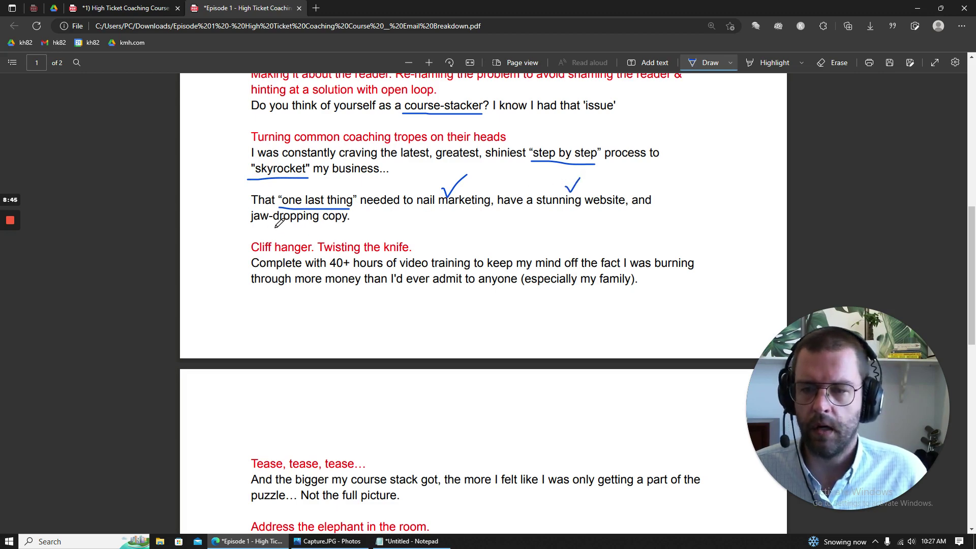
{"action": "left_click_drag", "start_coordinate": [275, 227], "coordinate": [292, 221]}
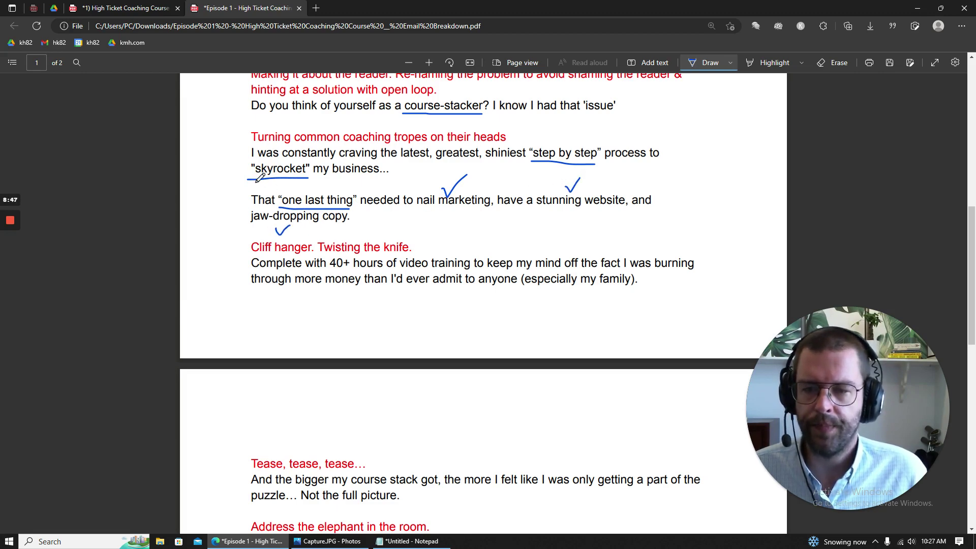
Step: Underline '40+ hours of video' and '(especially my family)'
{"action": "scroll", "coordinate": [231, 241], "scroll_direction": "down", "scroll_amount": 2}
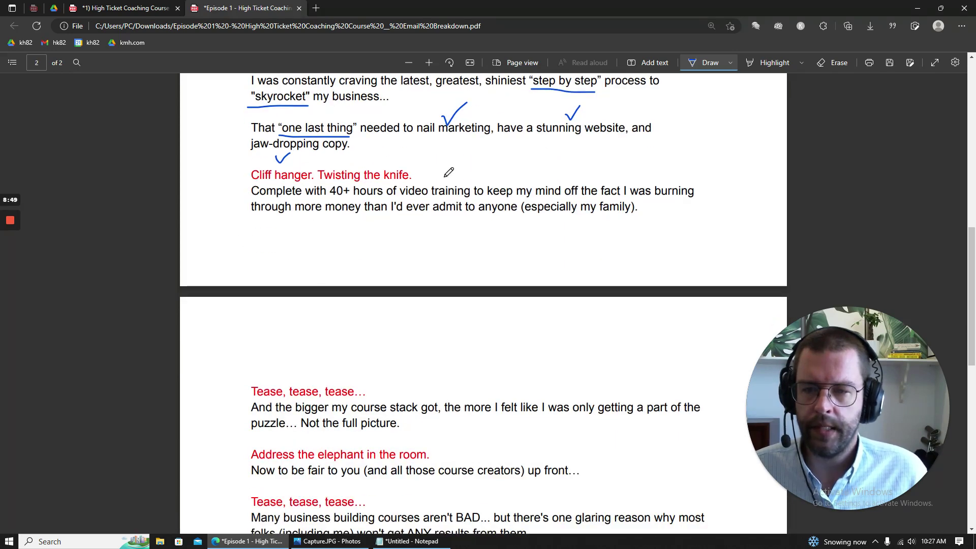
{"action": "left_click_drag", "start_coordinate": [331, 197], "coordinate": [432, 197]}
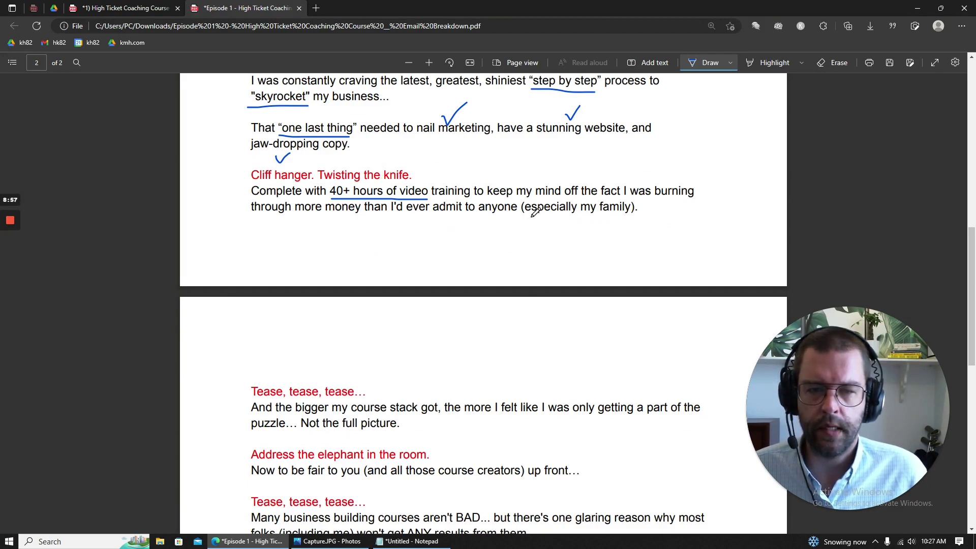
{"action": "left_click_drag", "start_coordinate": [526, 215], "coordinate": [632, 215]}
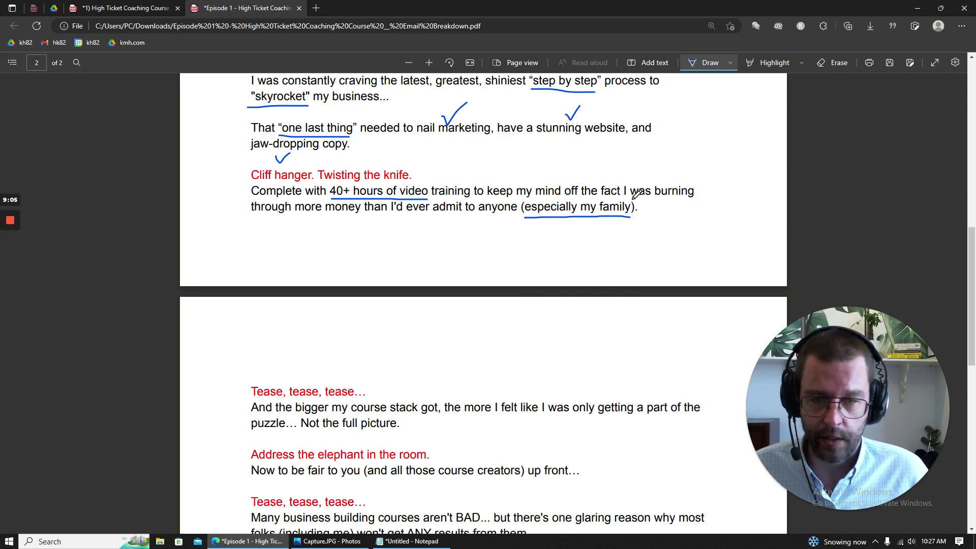
Step: Circle '(especially my family)' in blue, then scroll to the top of page 2
{"action": "scroll", "coordinate": [557, 287], "scroll_direction": "down", "scroll_amount": 1}
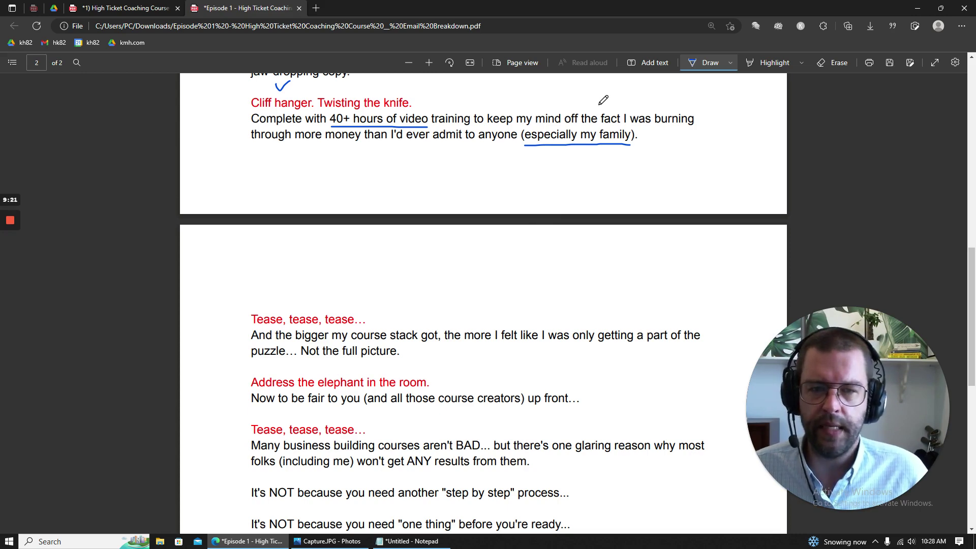
{"action": "mouse_move", "coordinate": [584, 114]}
{"action": "left_mouse_down"}
{"action": "mouse_move", "coordinate": [559, 160]}
{"action": "mouse_move", "coordinate": [520, 113]}
{"action": "left_mouse_up"}
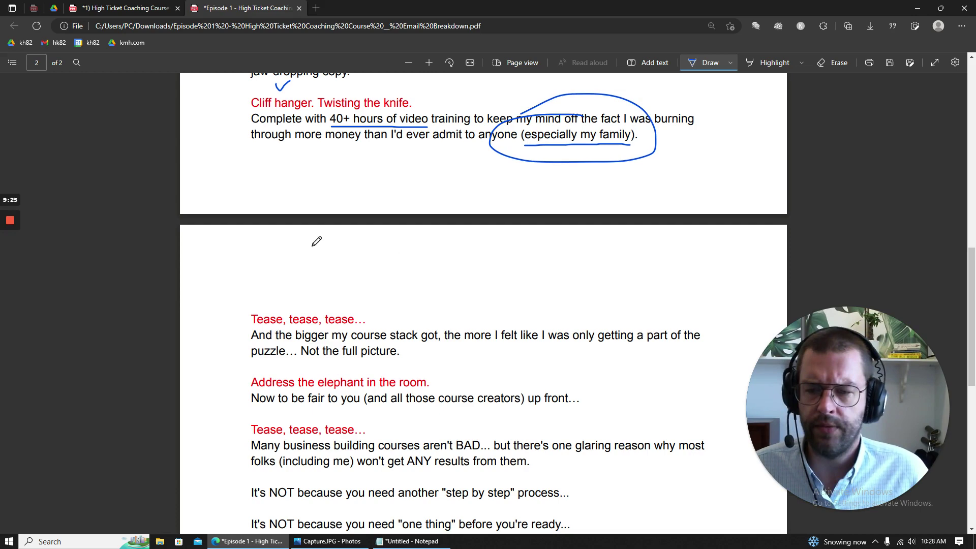
{"action": "scroll", "coordinate": [239, 241], "scroll_direction": "down", "scroll_amount": 1}
{"action": "scroll", "coordinate": [239, 241], "scroll_direction": "down", "scroll_amount": 1}
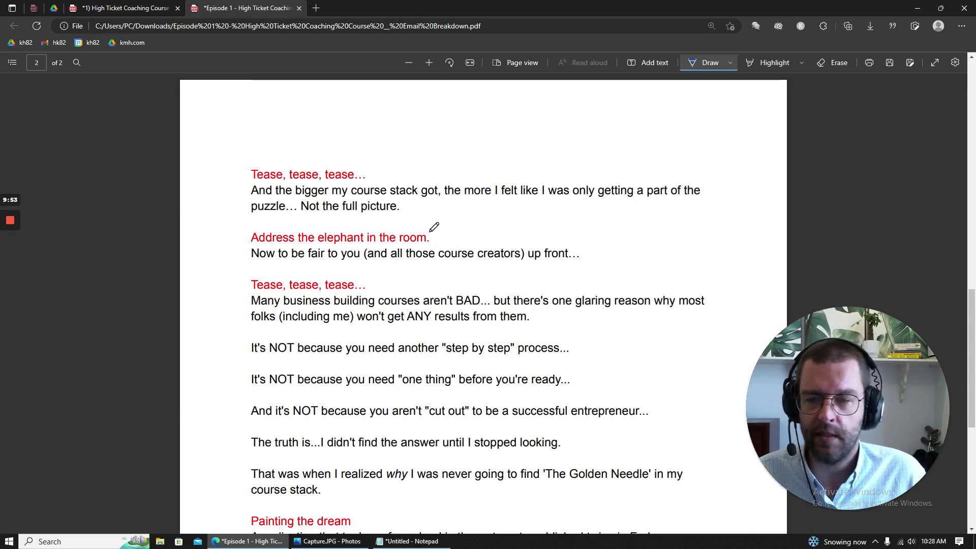
Step: Draw a margin bracket beside the 'Tease, tease, tease' section and underline 'The Golden Needle'
{"action": "scroll", "coordinate": [243, 237], "scroll_direction": "down", "scroll_amount": 3}
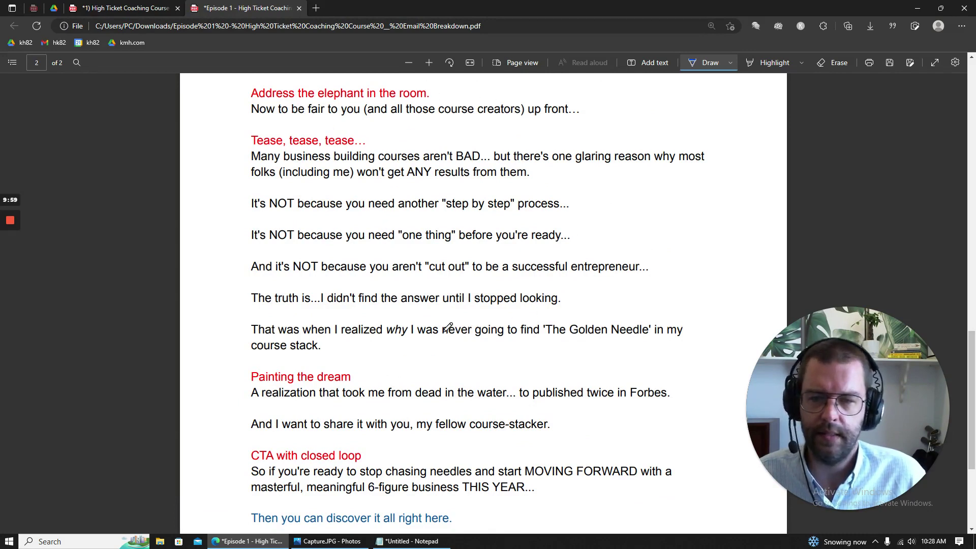
{"action": "mouse_move", "coordinate": [264, 129]}
{"action": "left_mouse_down"}
{"action": "mouse_move", "coordinate": [245, 131]}
{"action": "mouse_move", "coordinate": [246, 356]}
{"action": "mouse_move", "coordinate": [268, 358]}
{"action": "left_mouse_up"}
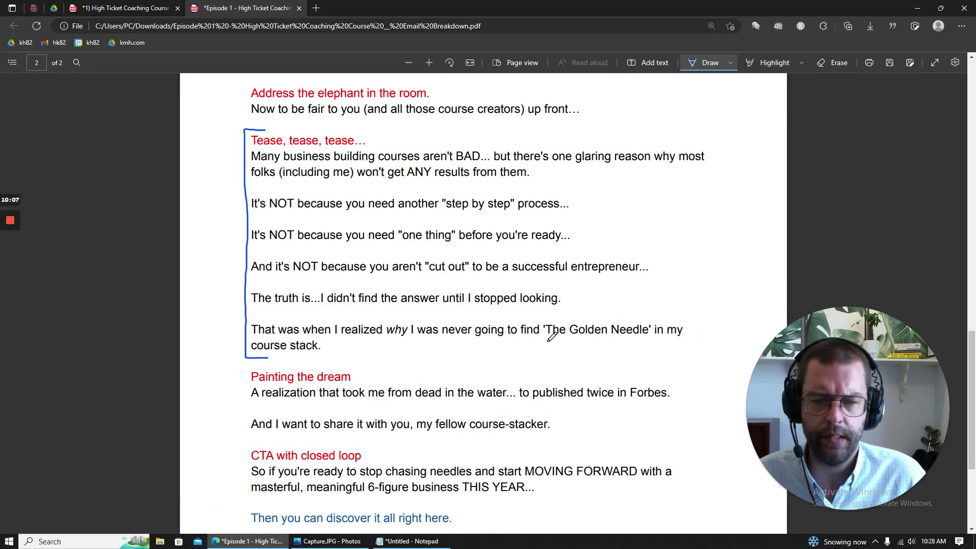
{"action": "left_click_drag", "start_coordinate": [547, 337], "coordinate": [643, 338]}
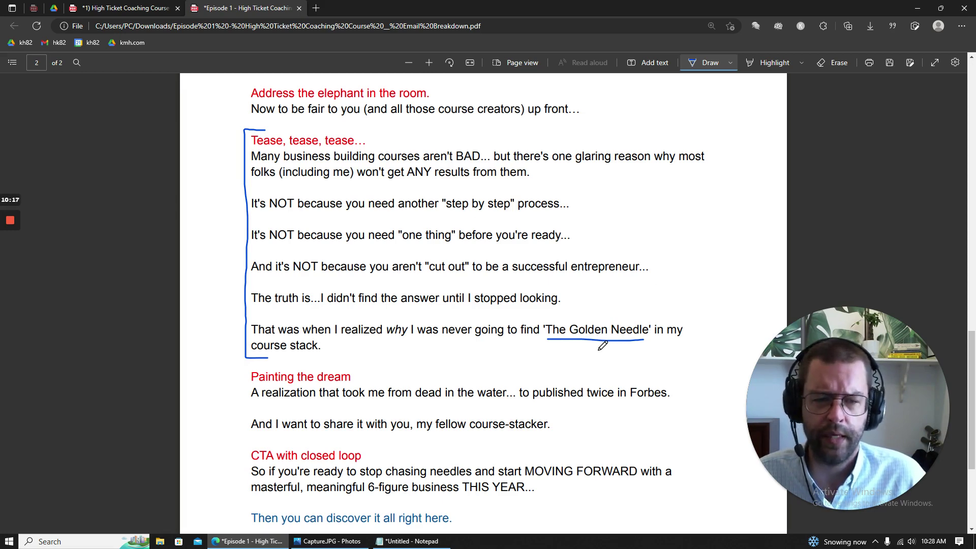
Step: Add an arrow pointing at the 'Painting the dream' line and underline 'published twice in Forbes.'
{"action": "scroll", "coordinate": [603, 345], "scroll_direction": "down", "scroll_amount": 3}
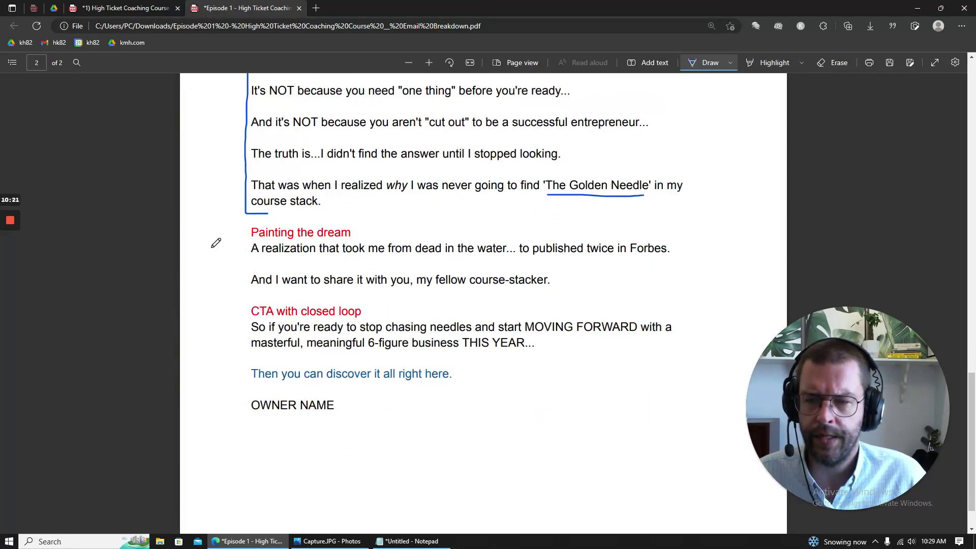
{"action": "mouse_move", "coordinate": [194, 252]}
{"action": "left_mouse_down"}
{"action": "mouse_move", "coordinate": [229, 253]}
{"action": "mouse_move", "coordinate": [221, 263]}
{"action": "left_mouse_up"}
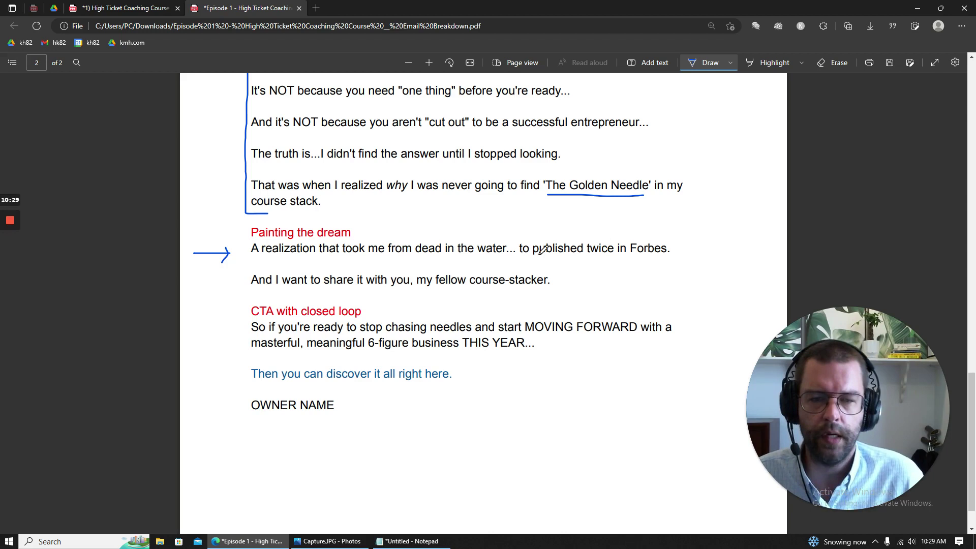
{"action": "mouse_move", "coordinate": [532, 258]}
{"action": "left_mouse_down"}
{"action": "mouse_move", "coordinate": [668, 258]}
{"action": "mouse_move", "coordinate": [714, 215]}
{"action": "left_mouse_up"}
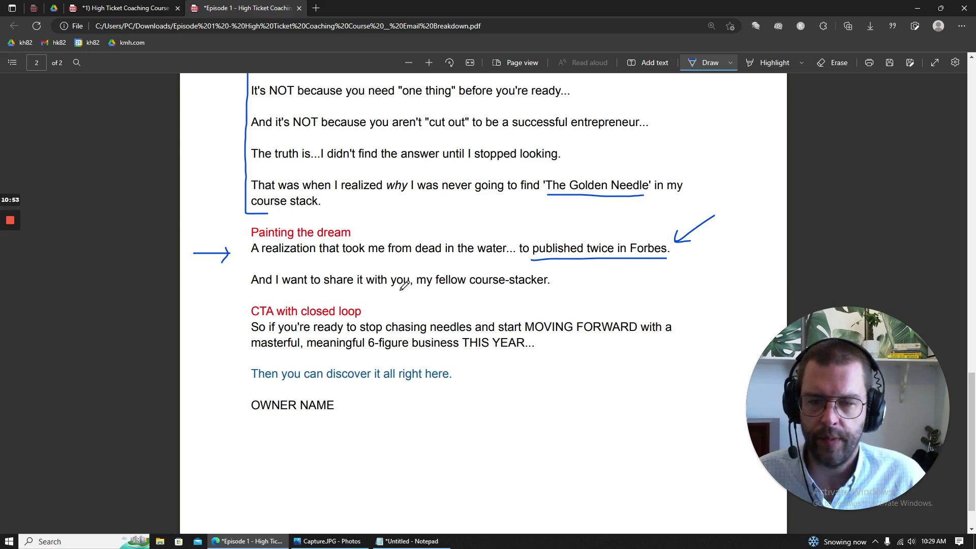
Step: Underline 'my fellow course-stacker' and 'stop chasing needles', arrow 'The Golden Needle' to 'needles', dash 'masterful'
{"action": "left_click_drag", "start_coordinate": [416, 290], "coordinate": [544, 294]}
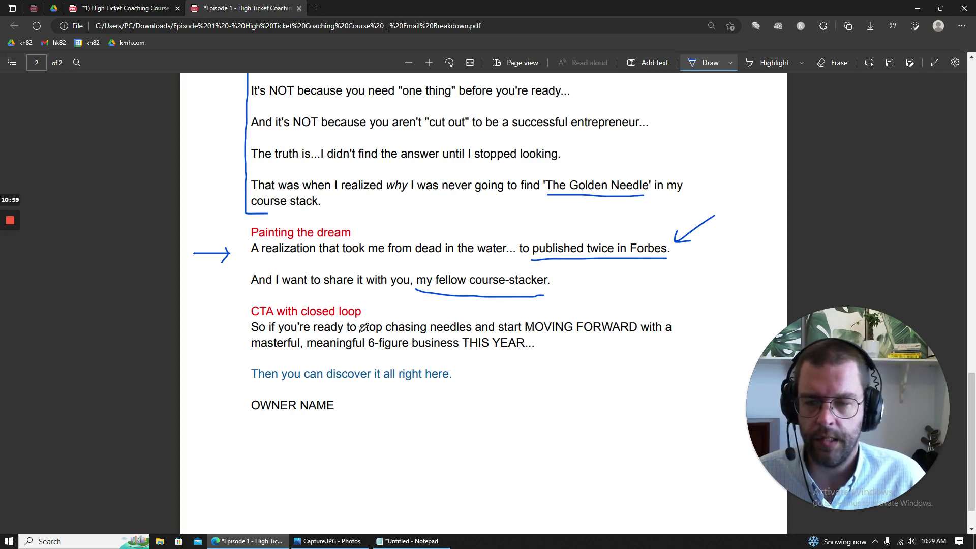
{"action": "left_click_drag", "start_coordinate": [362, 335], "coordinate": [466, 334]}
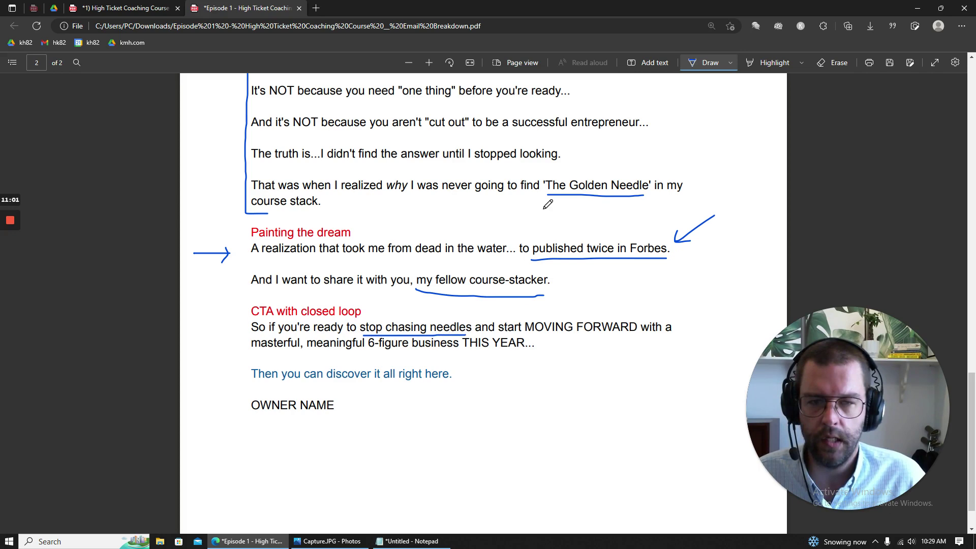
{"action": "mouse_move", "coordinate": [563, 197]}
{"action": "left_mouse_down"}
{"action": "mouse_move", "coordinate": [538, 209]}
{"action": "mouse_move", "coordinate": [433, 321]}
{"action": "mouse_move", "coordinate": [459, 313]}
{"action": "left_mouse_up"}
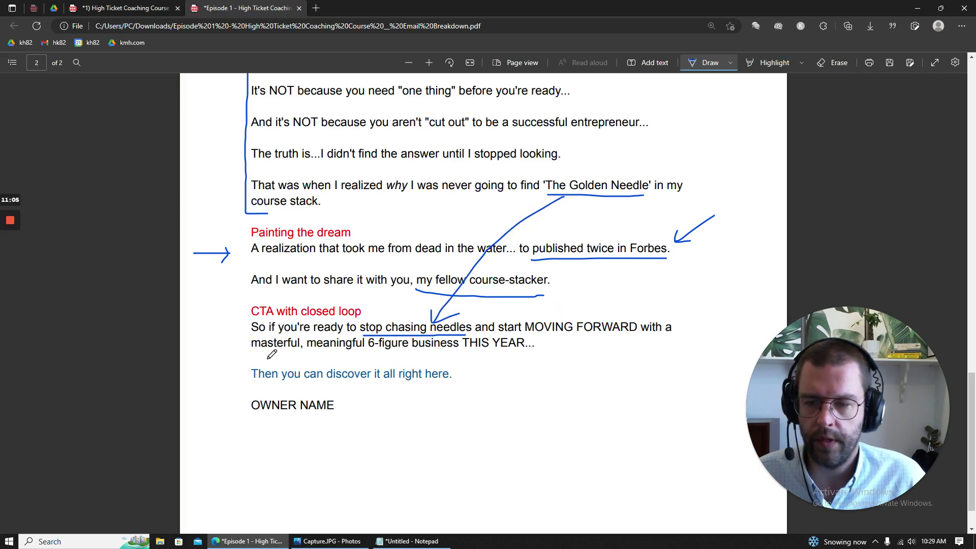
{"action": "left_click_drag", "start_coordinate": [251, 351], "coordinate": [319, 349]}
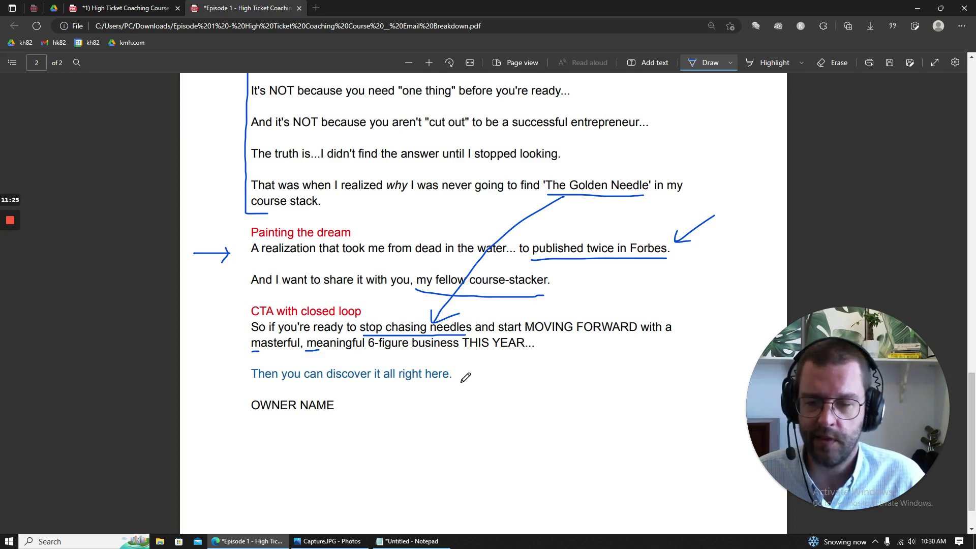
Step: Scroll back up to the top of page 1, showing the Target Market section
{"action": "scroll", "coordinate": [412, 418], "scroll_direction": "down", "scroll_amount": 1}
{"action": "scroll", "coordinate": [415, 420], "scroll_direction": "up", "scroll_amount": 4}
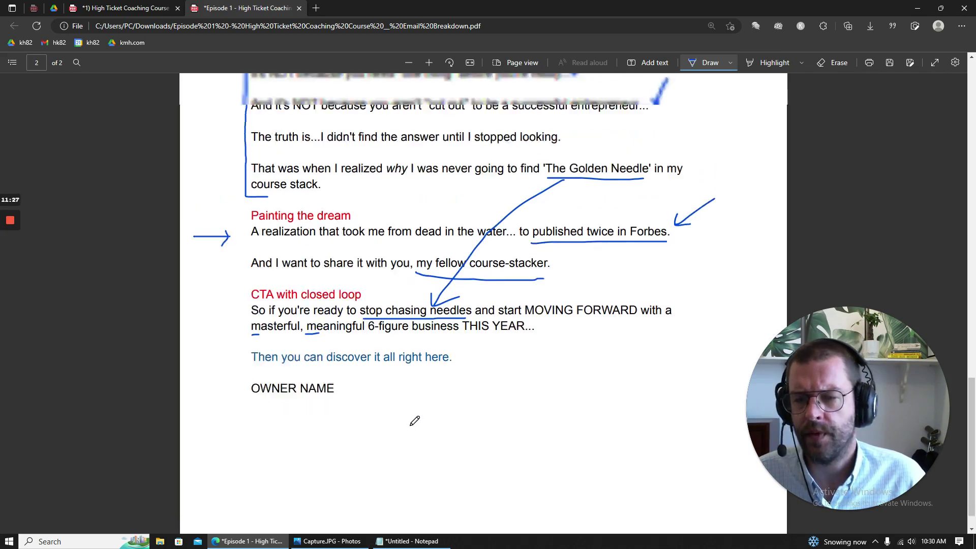
{"action": "scroll", "coordinate": [415, 421], "scroll_direction": "up", "scroll_amount": 14}
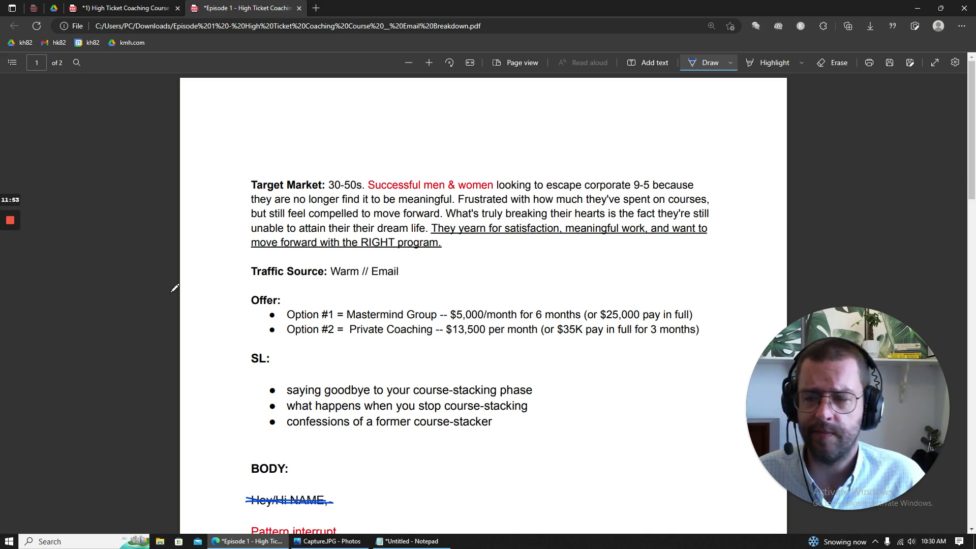
{"action": "mouse_move", "coordinate": [7, 219]}
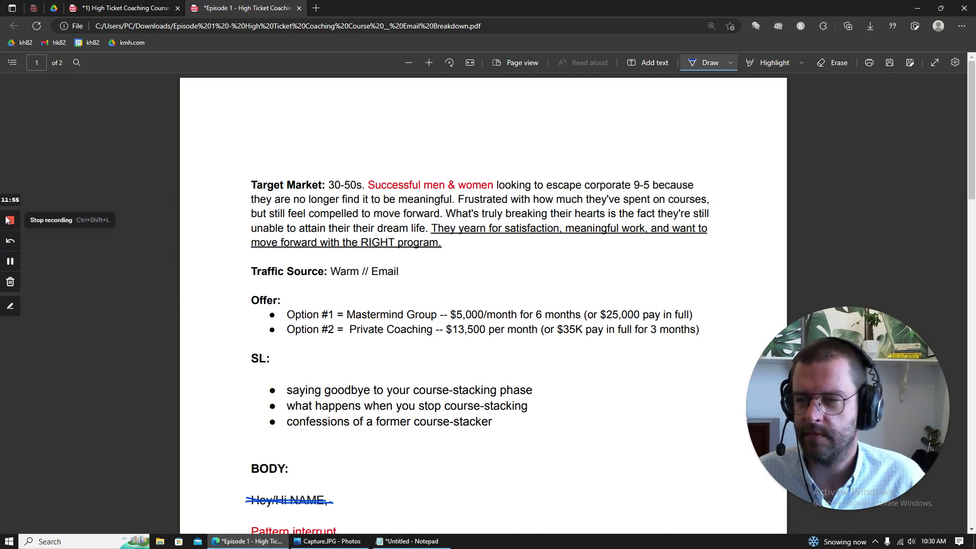